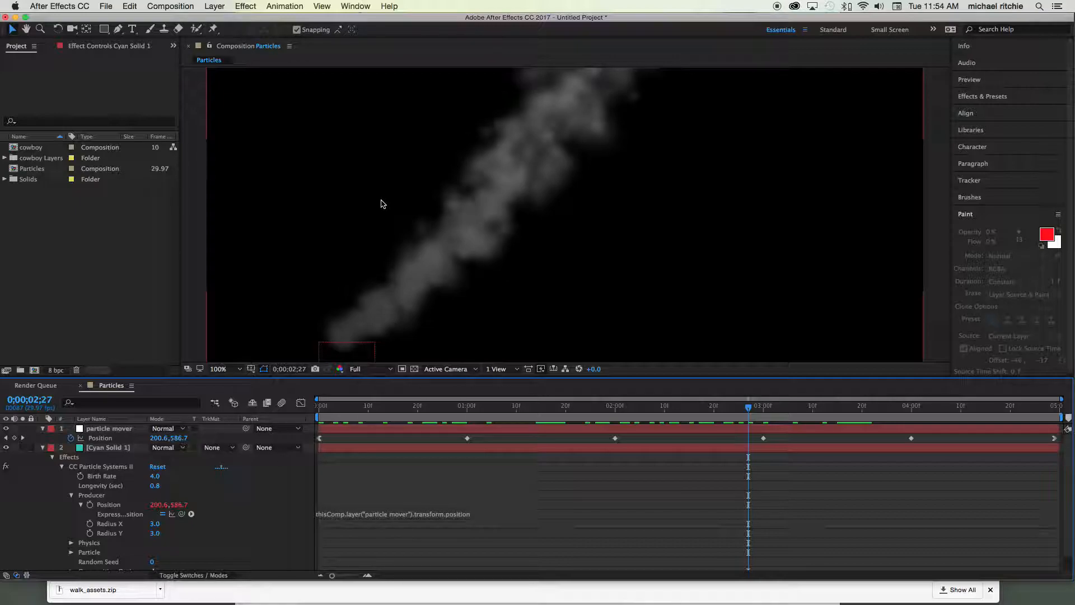
Create a new 1280 x 720, 29.97 fps, five-second composition named "Particles 2".
{"action": "left_click", "coordinate": [222, 369]}
{"action": "left_click", "coordinate": [238, 389]}
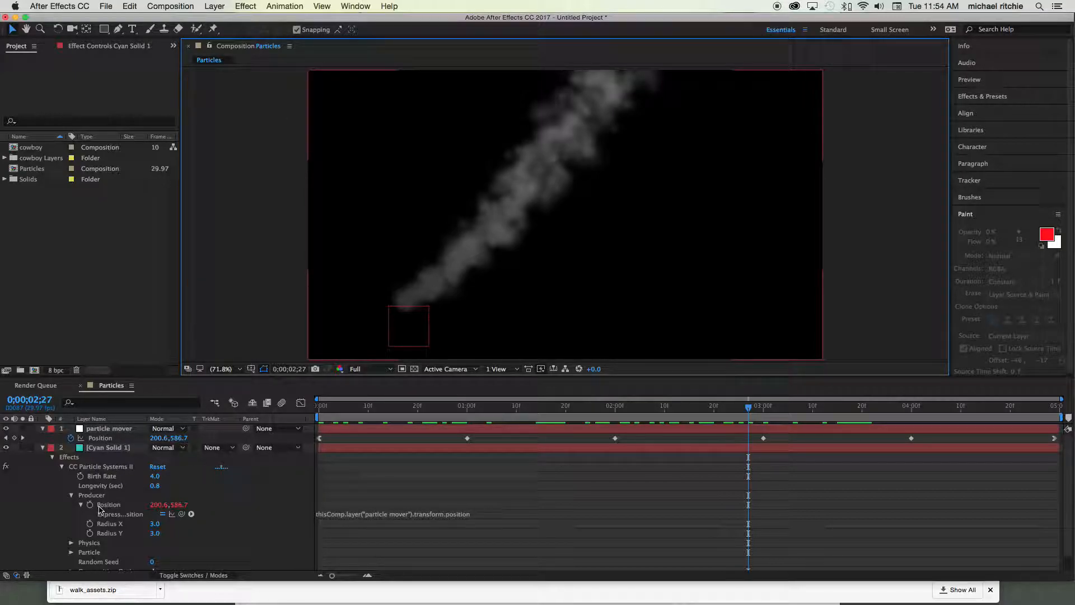
{"action": "left_click", "coordinate": [182, 7]}
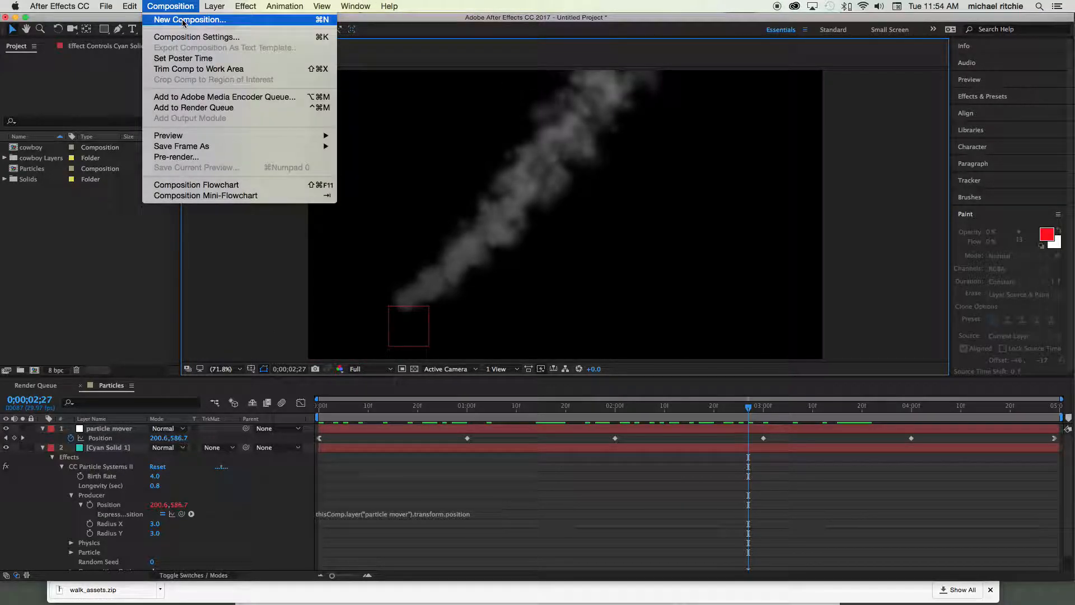
{"action": "left_click", "coordinate": [183, 22]}
{"action": "type", "text": "Particles 2"}
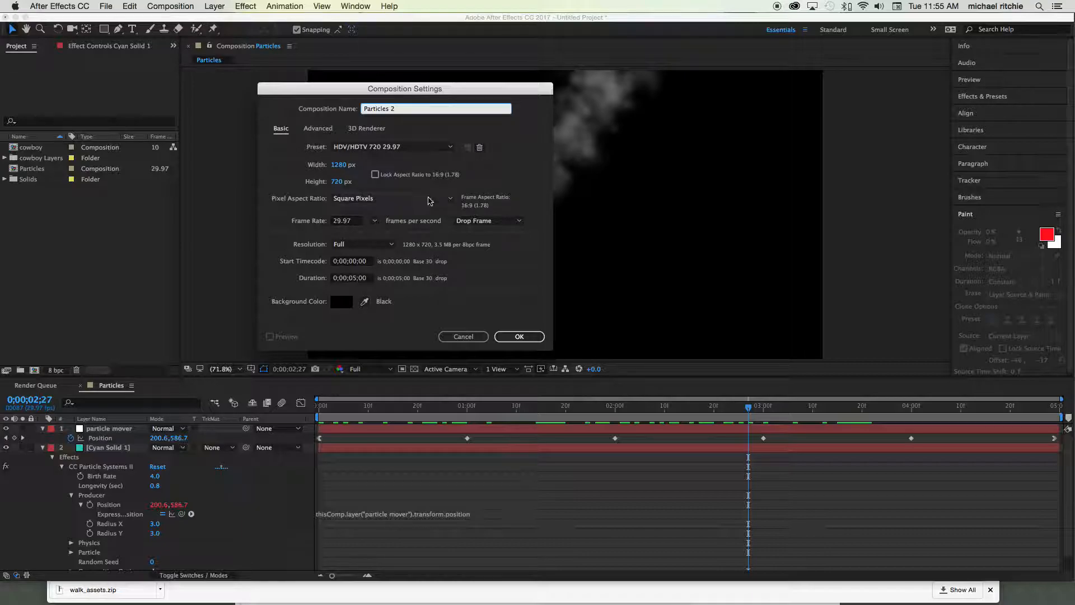
{"action": "left_click", "coordinate": [519, 336]}
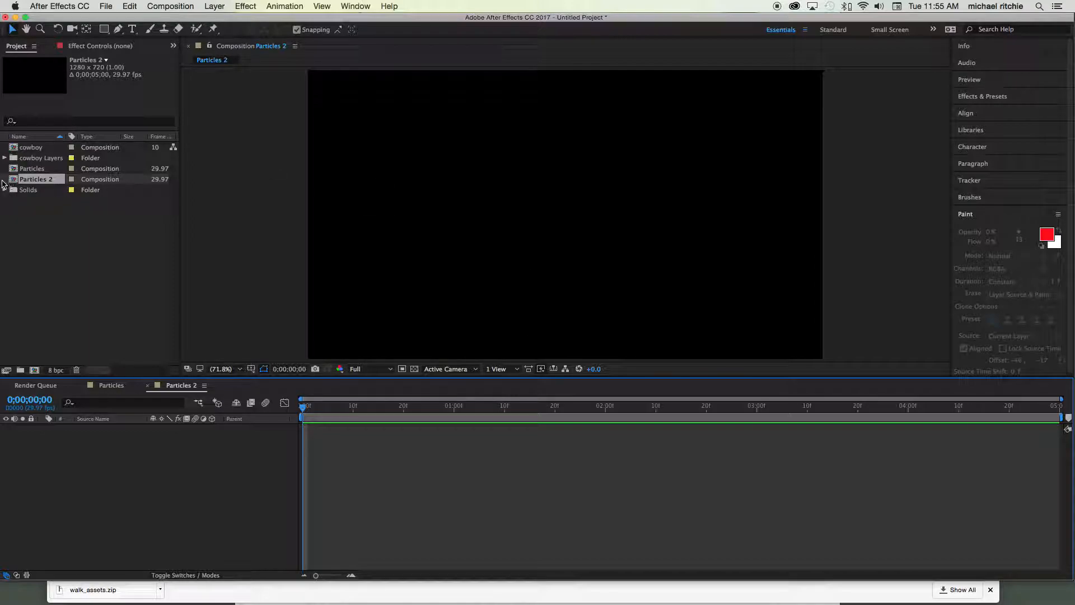
Add a white solid layer at the full 1280 x 720 composition size.
{"action": "left_click", "coordinate": [215, 6]}
{"action": "mouse_move", "coordinate": [218, 24]}
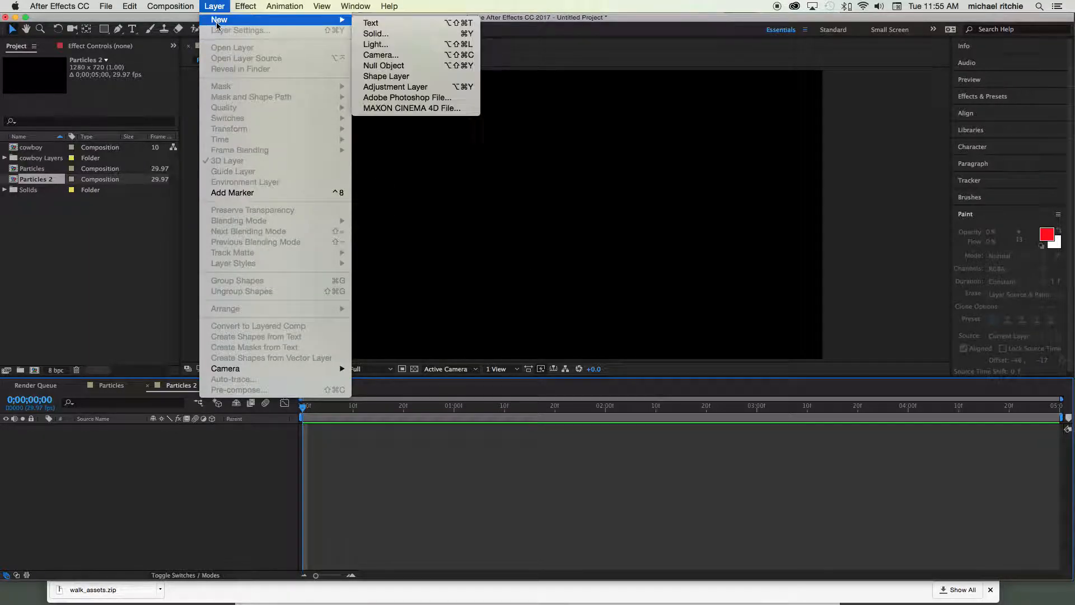
{"action": "left_click", "coordinate": [376, 33]}
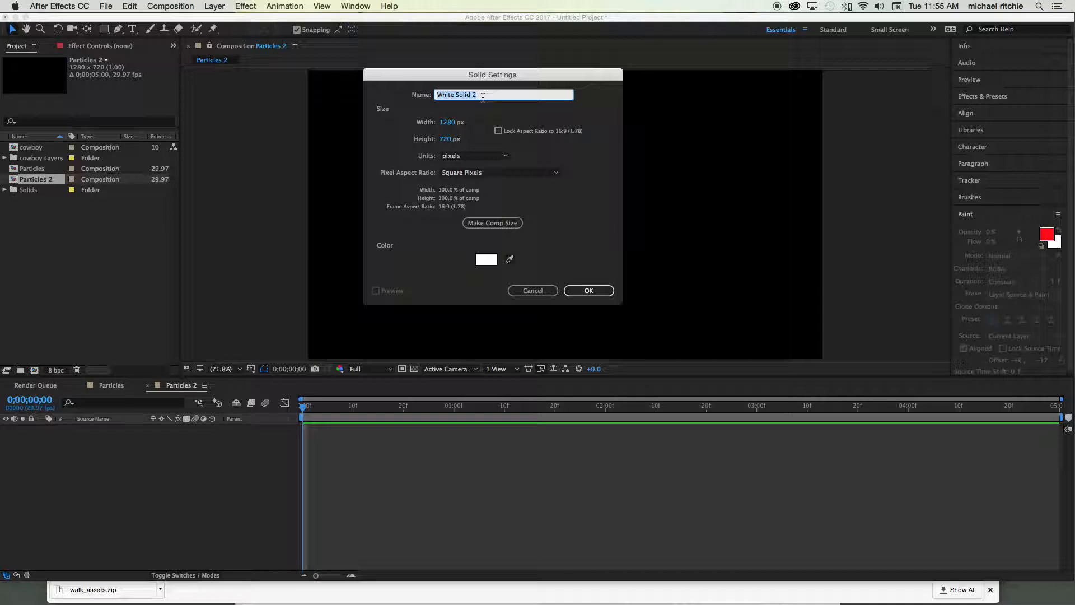
{"action": "left_click", "coordinate": [589, 290]}
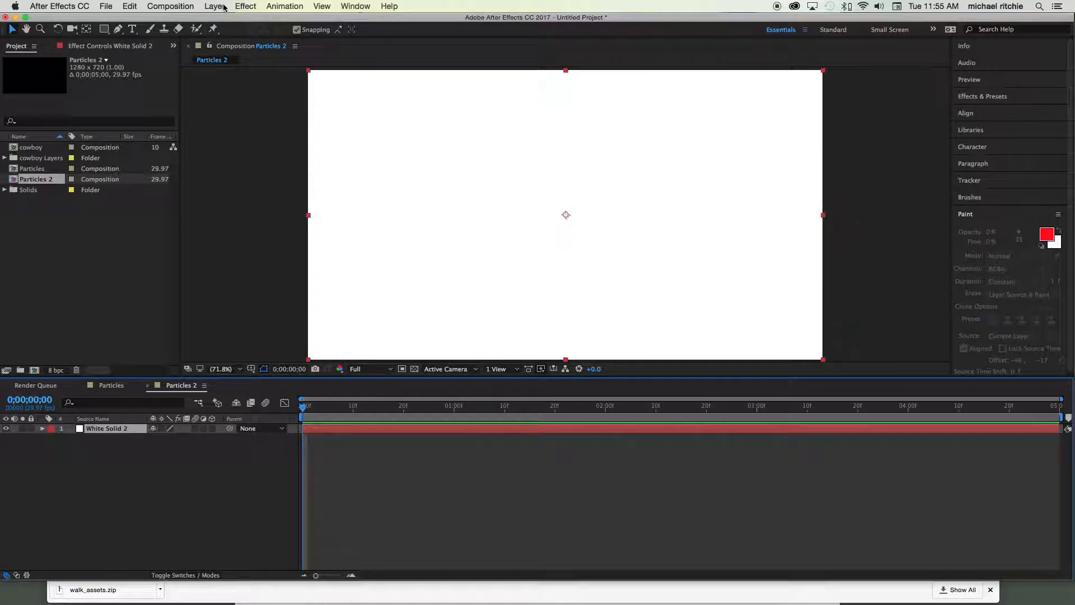
Apply the CC Particle World simulation effect to the white solid and view its particles at 0;00;01;14.
{"action": "left_click", "coordinate": [244, 7]}
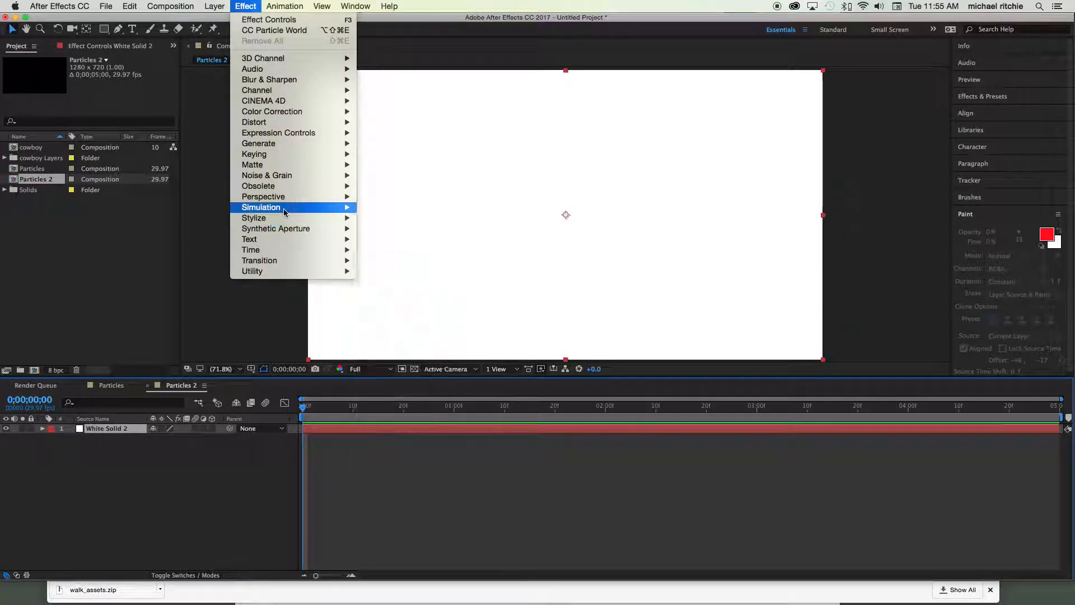
{"action": "mouse_move", "coordinate": [284, 208]}
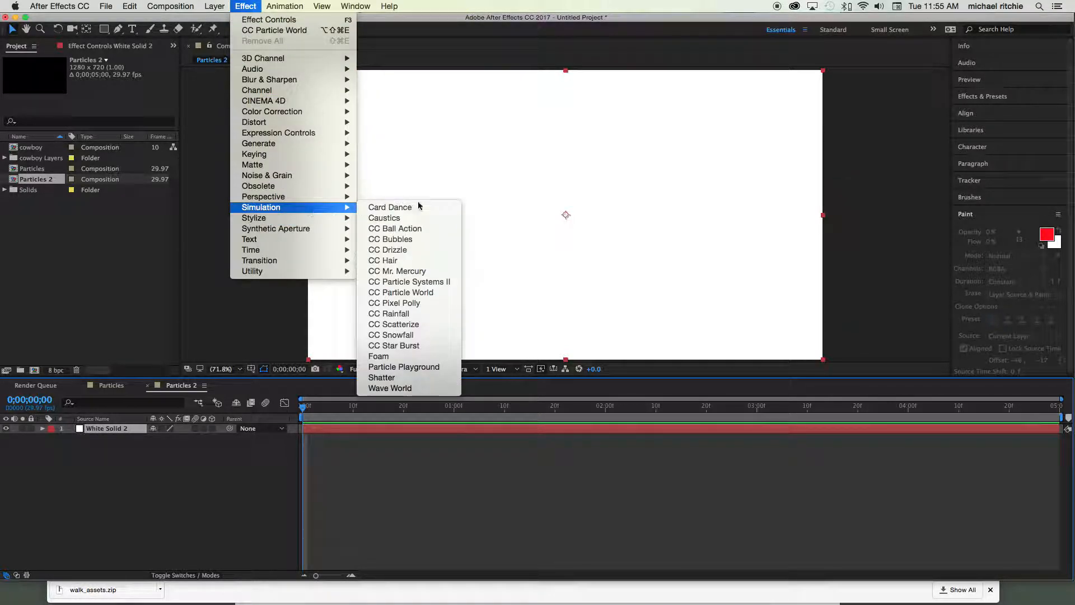
{"action": "left_click", "coordinate": [422, 295]}
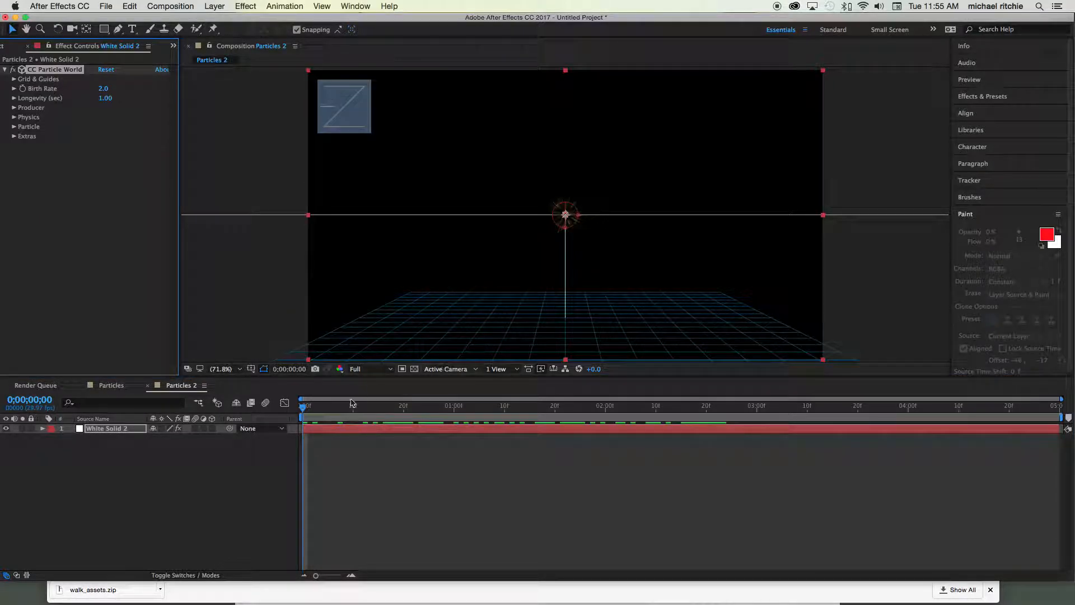
{"action": "left_click_drag", "start_coordinate": [303, 407], "coordinate": [523, 407]}
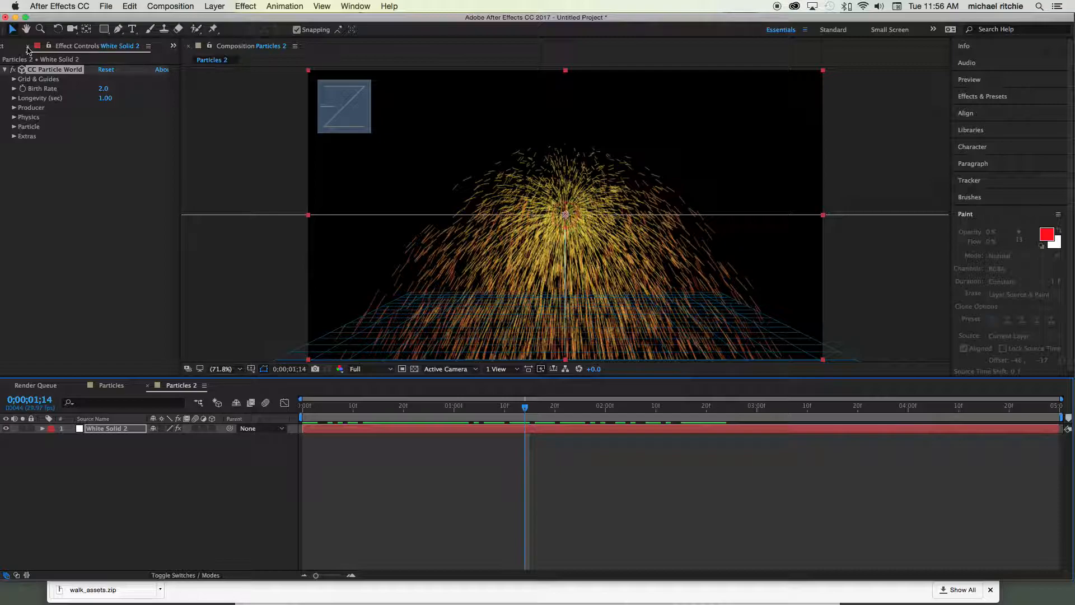
Place the cowboy composition above the white solid in Particles 2 and turn off its visibility.
{"action": "left_click", "coordinate": [1, 43]}
{"action": "left_click", "coordinate": [33, 148]}
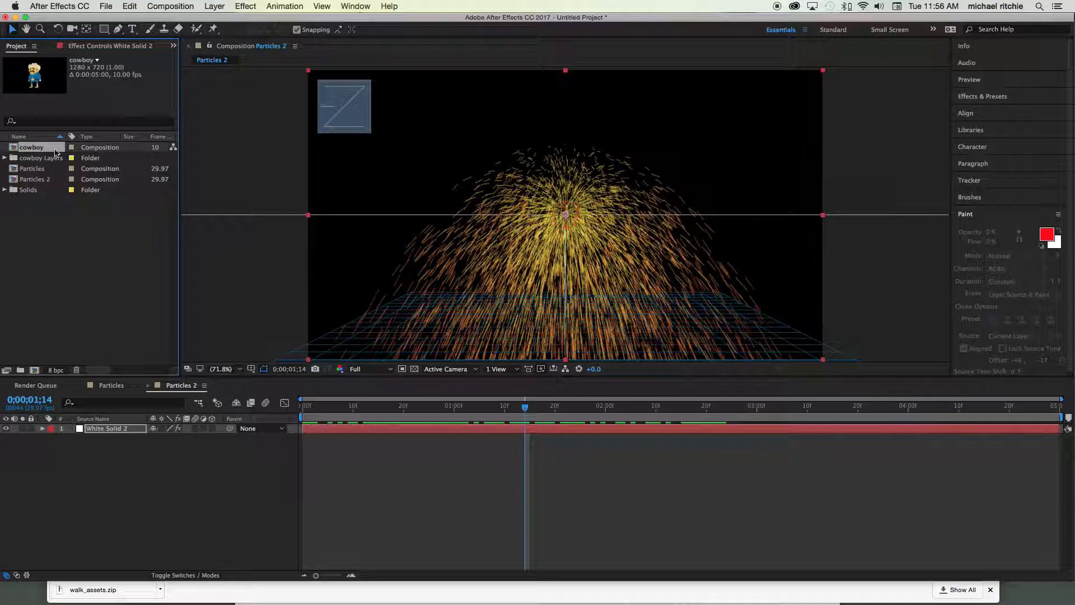
{"action": "left_click_drag", "start_coordinate": [22, 149], "coordinate": [101, 430]}
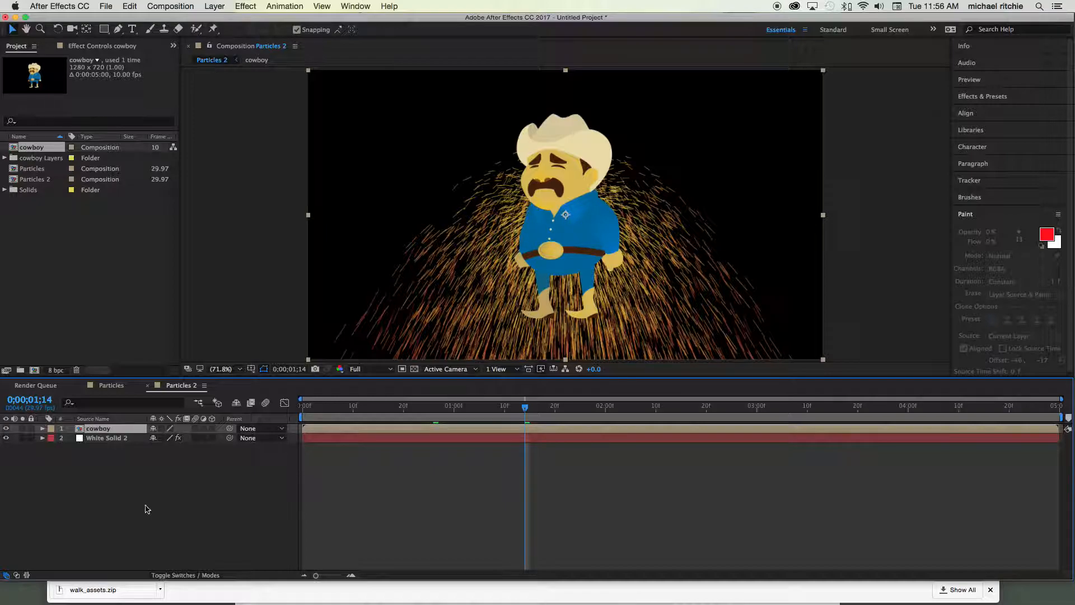
{"action": "left_click", "coordinate": [8, 430]}
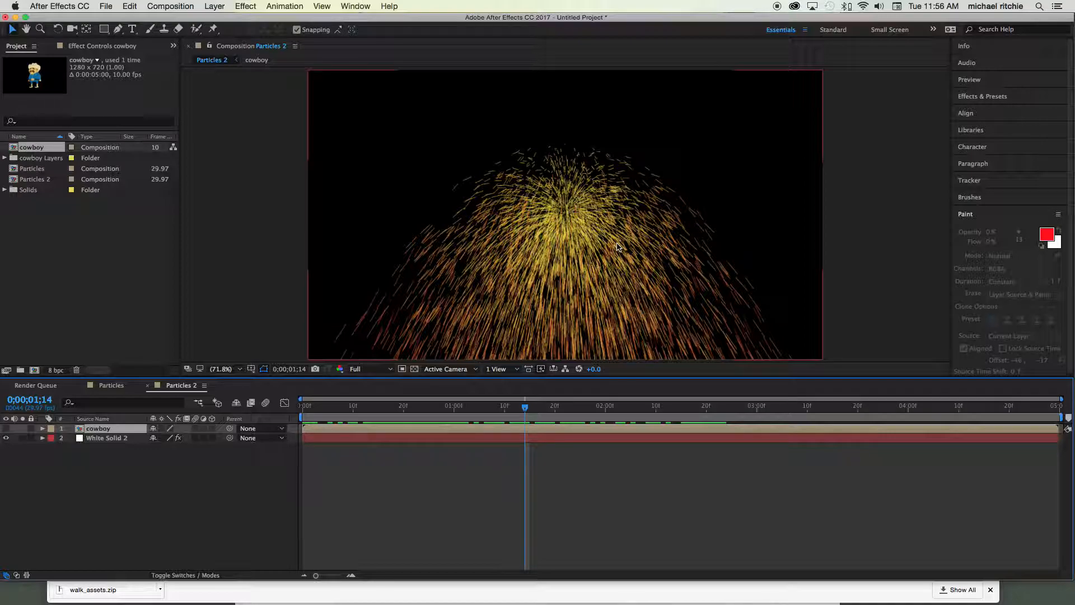
Set the Particle Type of the white solid's CC Particle World effect to Textured Square.
{"action": "left_click", "coordinate": [87, 439]}
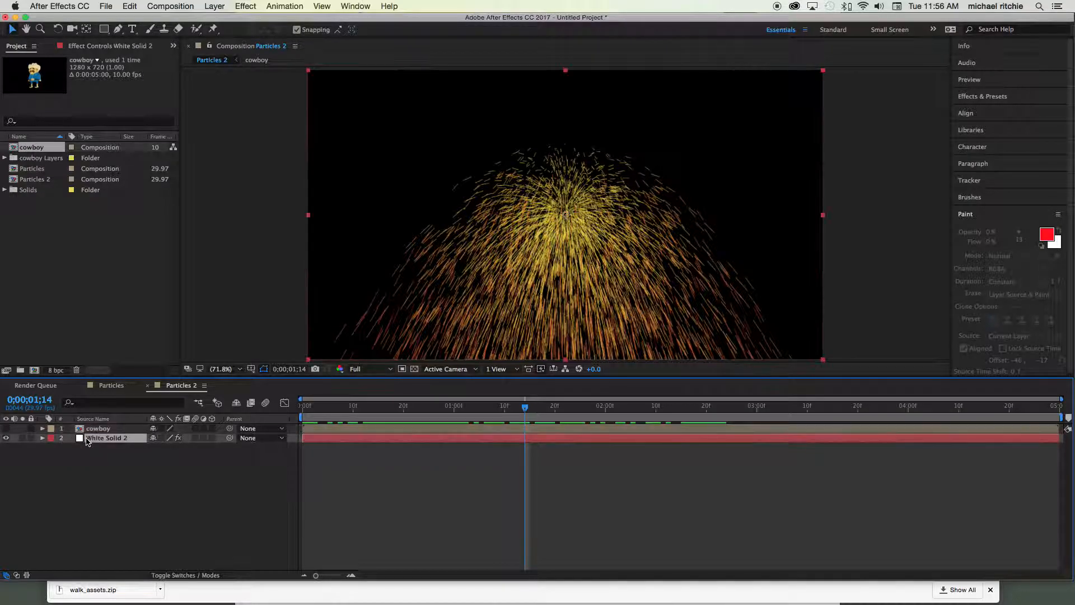
{"action": "left_click", "coordinate": [147, 46]}
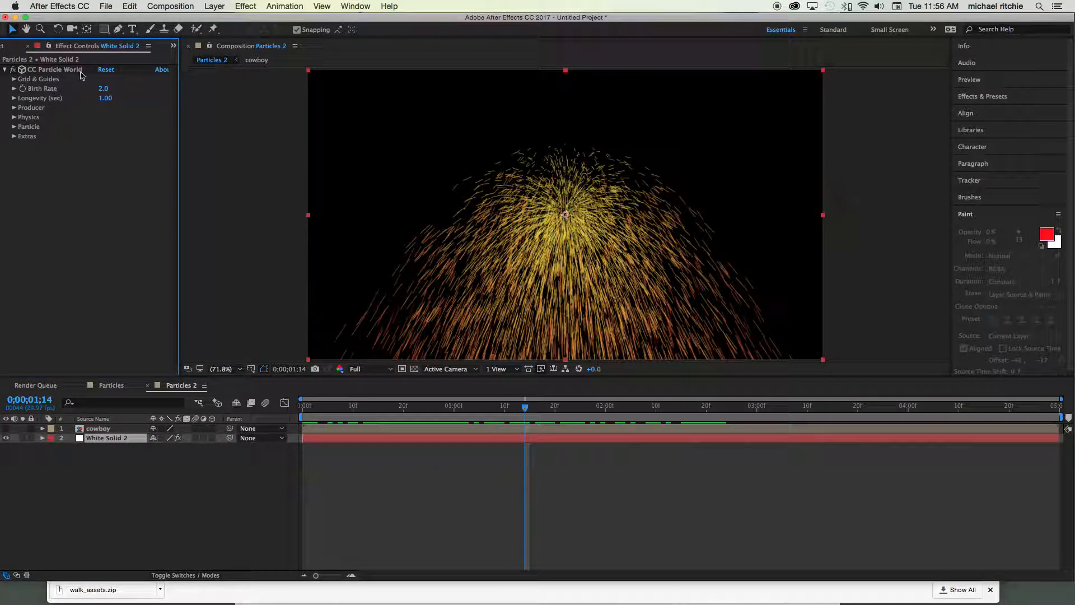
{"action": "left_click", "coordinate": [14, 127]}
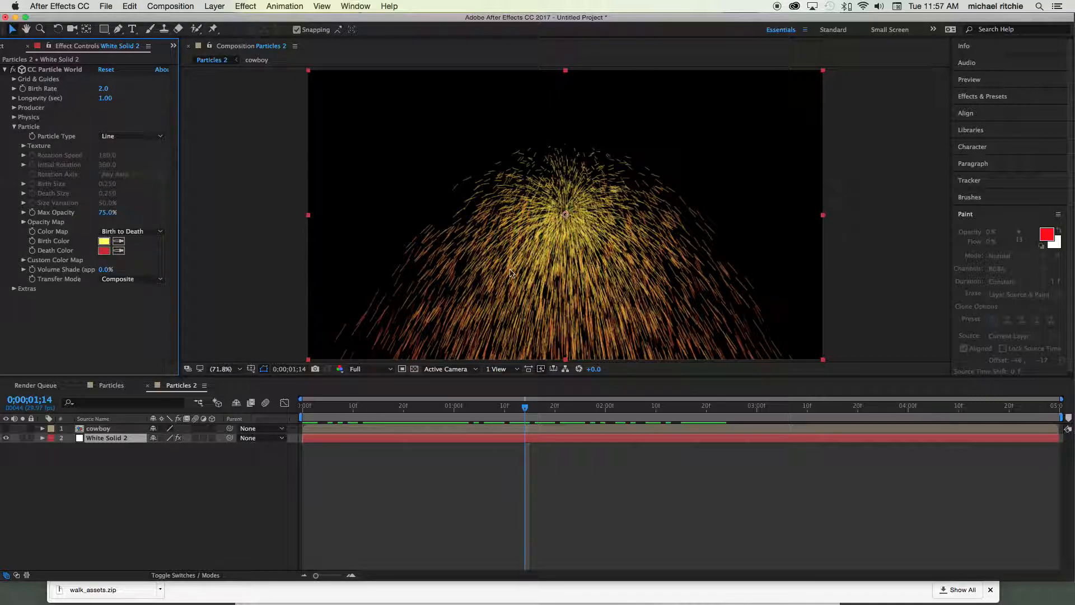
{"action": "left_click", "coordinate": [94, 139]}
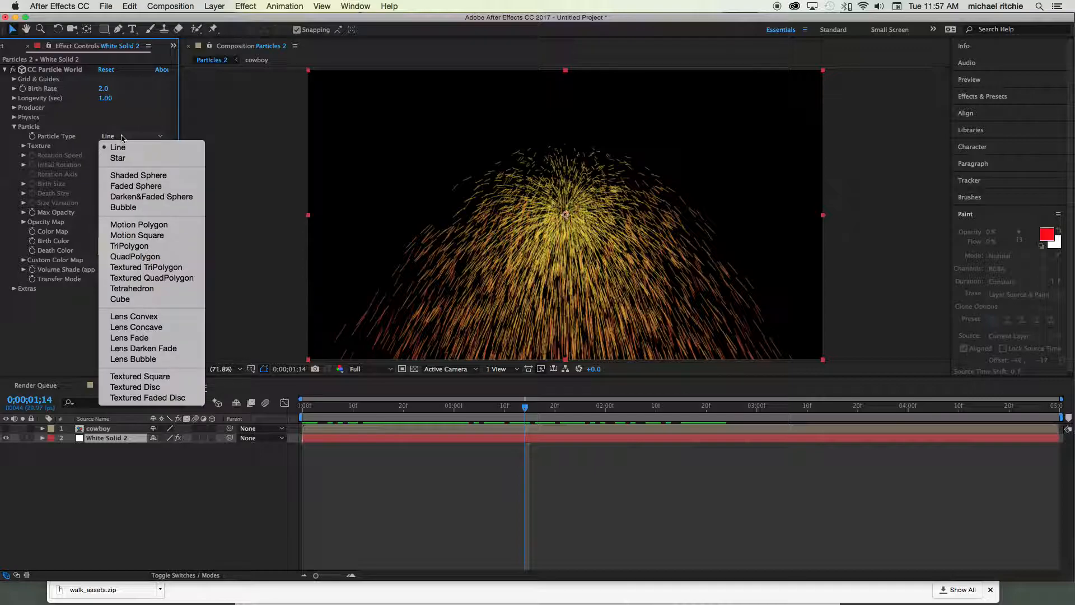
{"action": "left_click", "coordinate": [184, 380]}
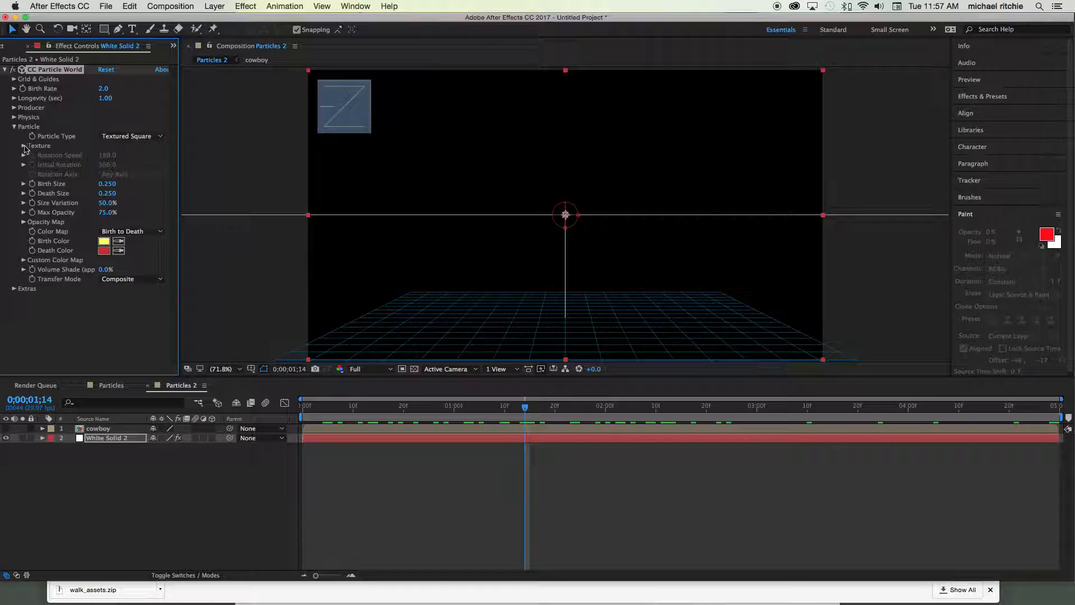
Assign the cowboy layer as the texture layer for the particles.
{"action": "left_click", "coordinate": [24, 145]}
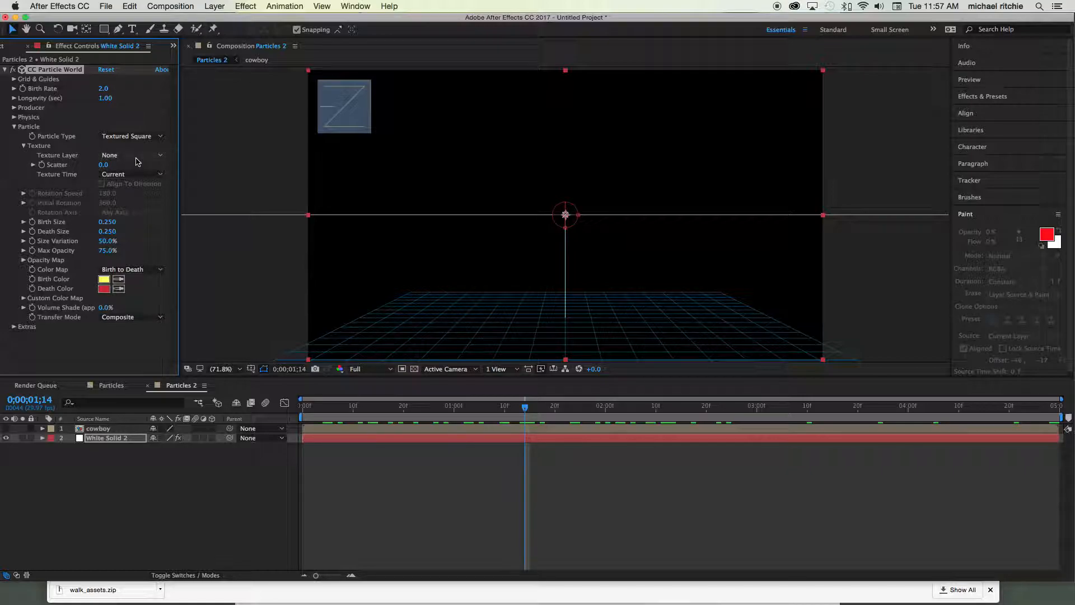
{"action": "left_click", "coordinate": [136, 156]}
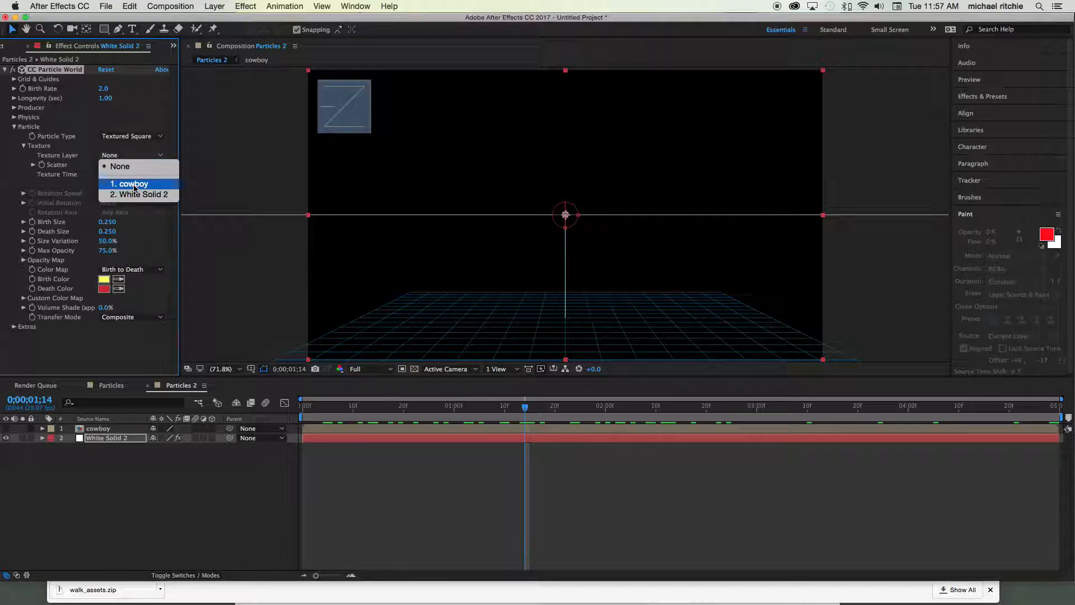
{"action": "left_click", "coordinate": [134, 185]}
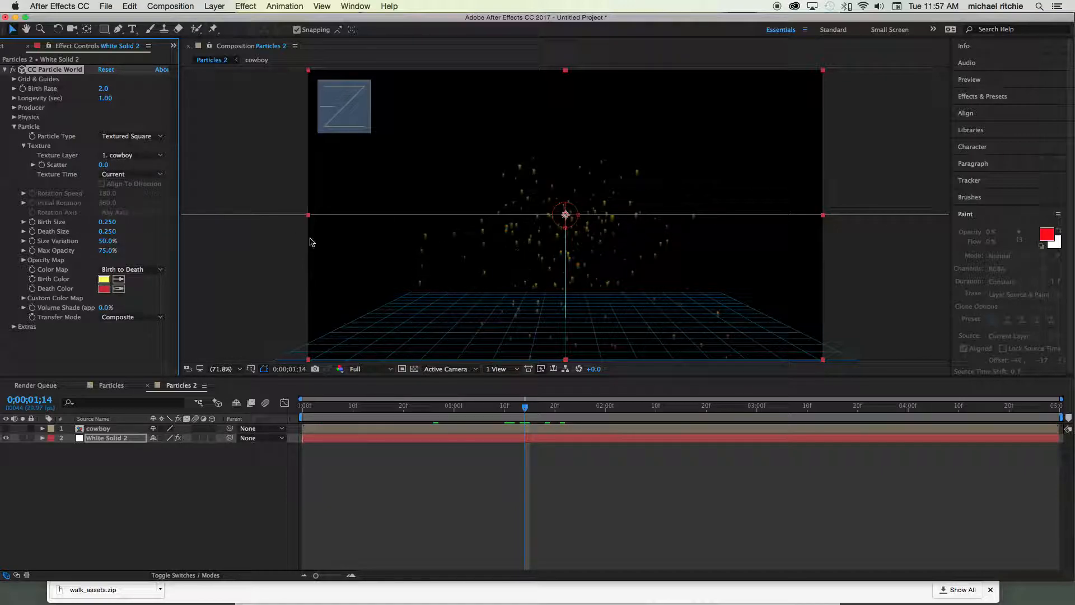
Set the particles' Birth Size to 1.590, Death Size to 1.460 and Birth Rate to 0.5.
{"action": "mouse_move", "coordinate": [108, 221]}
{"action": "left_mouse_down"}
{"action": "mouse_move", "coordinate": [139, 225]}
{"action": "mouse_move", "coordinate": [113, 233]}
{"action": "mouse_move", "coordinate": [163, 230]}
{"action": "mouse_move", "coordinate": [120, 233]}
{"action": "left_mouse_up"}
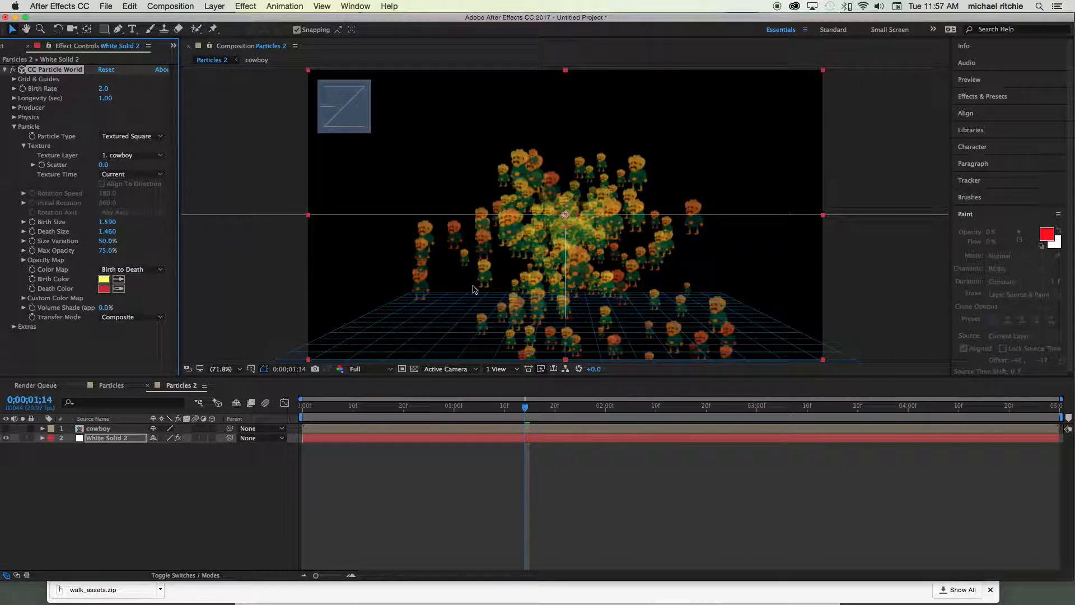
{"action": "left_click_drag", "start_coordinate": [105, 90], "coordinate": [98, 93]}
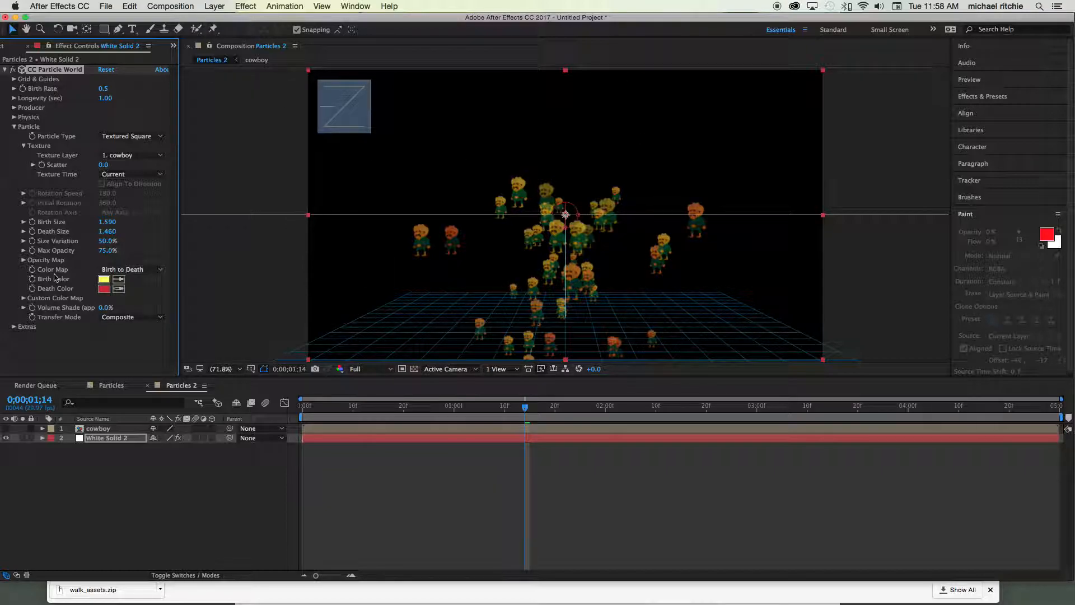
Set the particles' Color Map to Origin Constant and their Max Opacity to 100%.
{"action": "left_click", "coordinate": [134, 269]}
{"action": "left_click", "coordinate": [150, 328]}
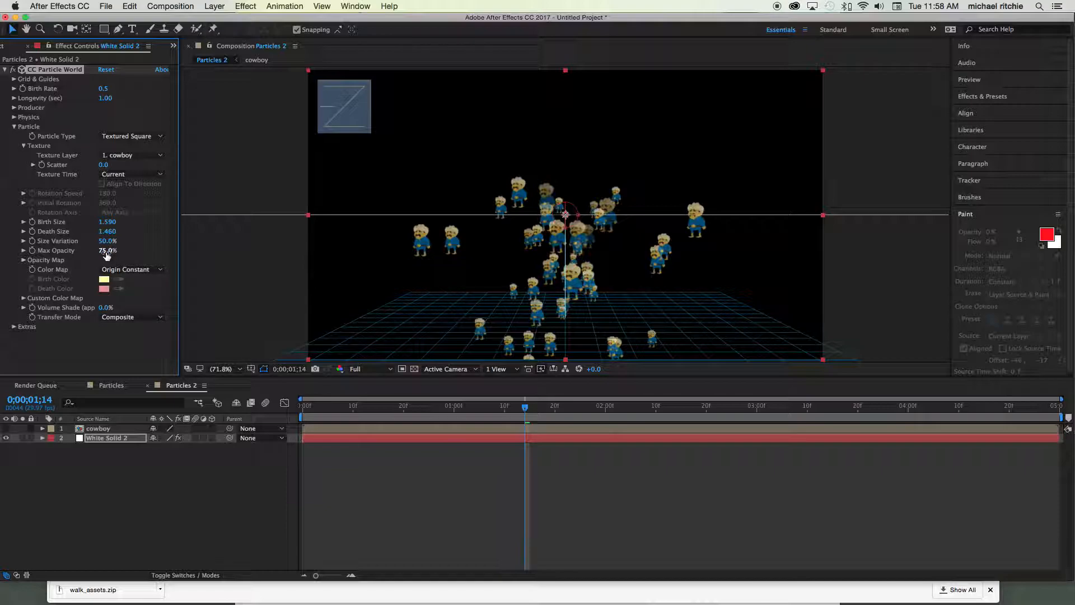
{"action": "left_click_drag", "start_coordinate": [106, 251], "coordinate": [183, 247]}
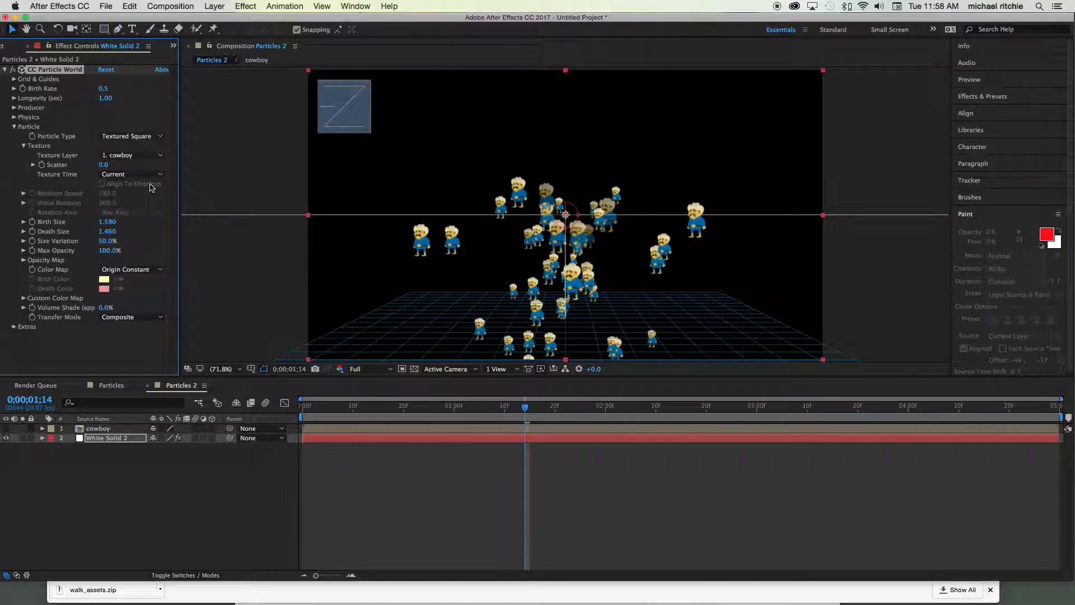
Redraw the particles' Opacity Map at full height across its width so they stay fully opaque throughout their life.
{"action": "left_click", "coordinate": [24, 260]}
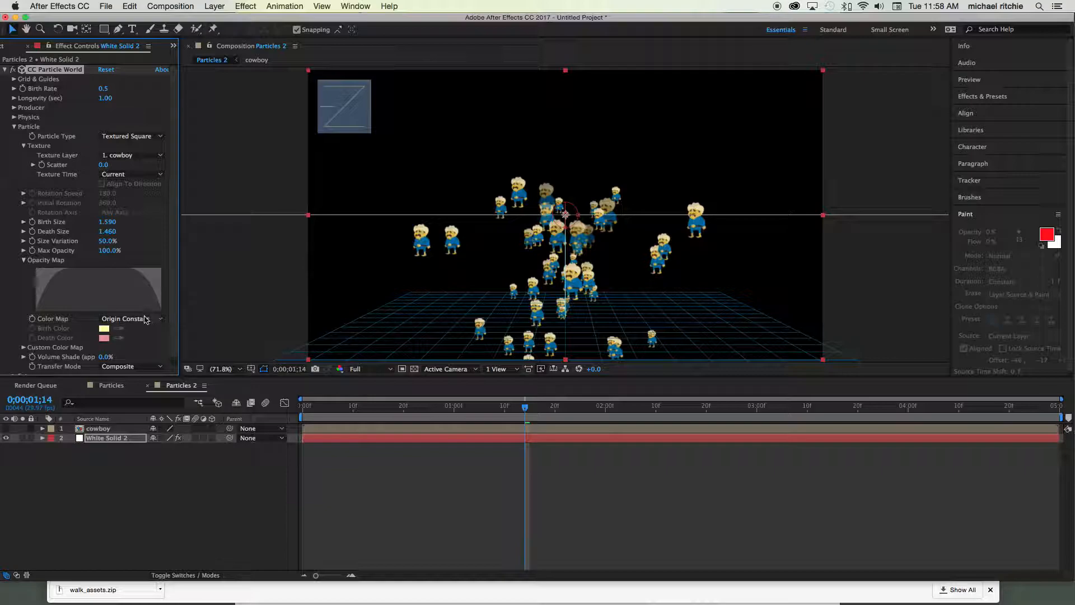
{"action": "left_click", "coordinate": [127, 319]}
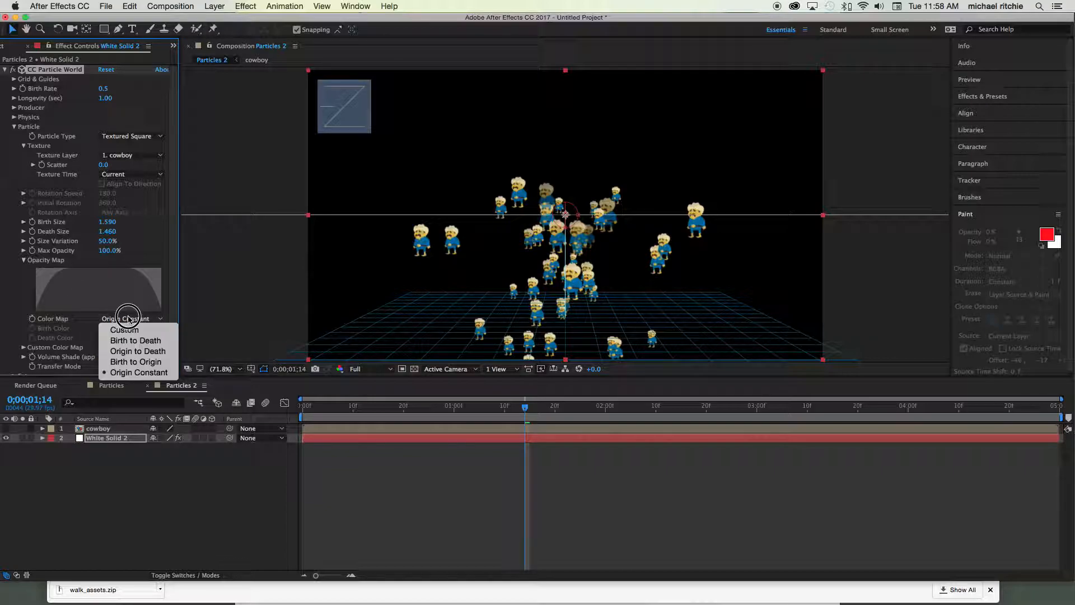
{"action": "left_click", "coordinate": [14, 285]}
{"action": "left_click_drag", "start_coordinate": [50, 282], "coordinate": [36, 261]}
{"action": "scroll", "coordinate": [54, 281], "scroll_direction": "down", "scroll_amount": 1}
{"action": "scroll", "coordinate": [54, 282], "scroll_direction": "up", "scroll_amount": 1}
{"action": "left_click", "coordinate": [62, 257]}
{"action": "mouse_move", "coordinate": [62, 257]}
{"action": "left_mouse_down"}
{"action": "mouse_move", "coordinate": [45, 275]}
{"action": "mouse_move", "coordinate": [160, 264]}
{"action": "mouse_move", "coordinate": [2, 254]}
{"action": "mouse_move", "coordinate": [170, 266]}
{"action": "mouse_move", "coordinate": [98, 281]}
{"action": "mouse_move", "coordinate": [84, 302]}
{"action": "mouse_move", "coordinate": [49, 311]}
{"action": "mouse_move", "coordinate": [162, 318]}
{"action": "left_mouse_up"}
{"action": "scroll", "coordinate": [41, 278], "scroll_direction": "down", "scroll_amount": 1}
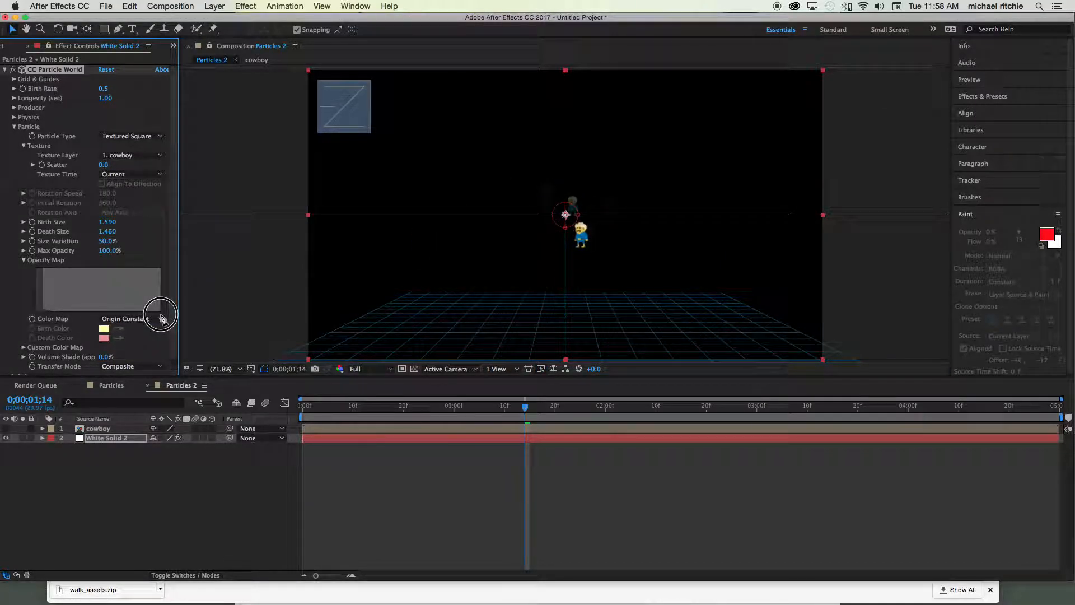
{"action": "mouse_move", "coordinate": [37, 269]}
{"action": "left_mouse_down"}
{"action": "mouse_move", "coordinate": [174, 271]}
{"action": "mouse_move", "coordinate": [3, 260]}
{"action": "left_mouse_up"}
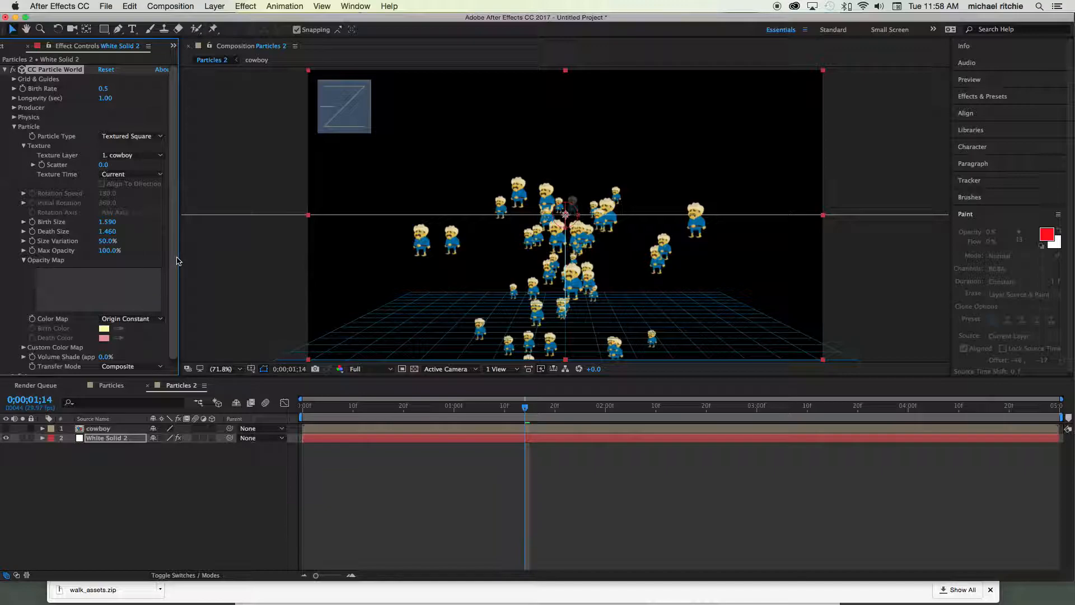
{"action": "left_click", "coordinate": [24, 261]}
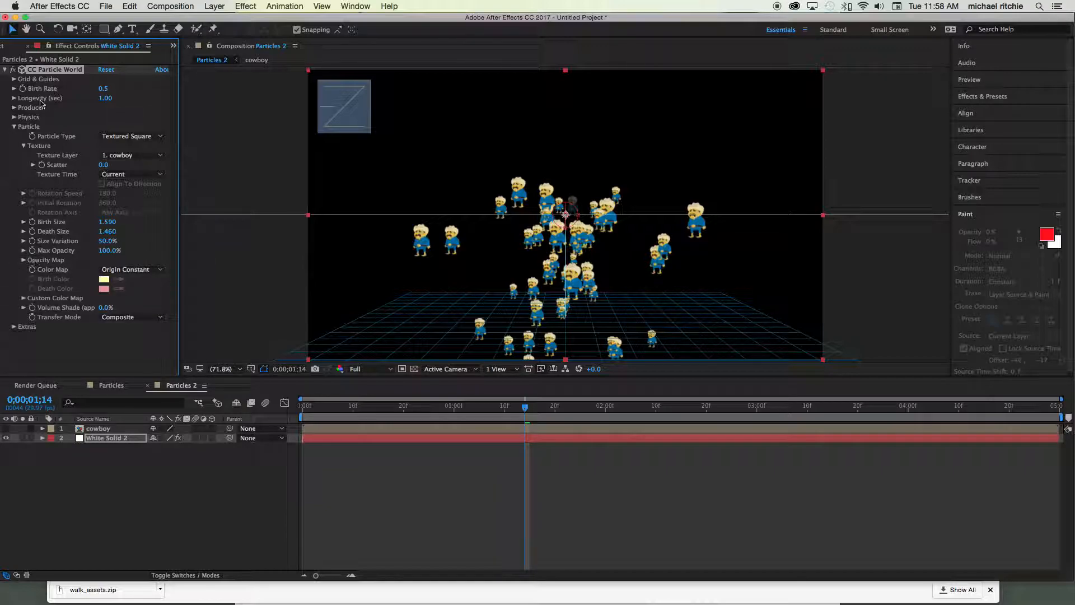
Preview the cowboy particle animation from 0;00;00;20 to about 0;00;02;11.
{"action": "left_click_drag", "start_coordinate": [504, 405], "coordinate": [396, 403]}
{"action": "key", "text": "space"}
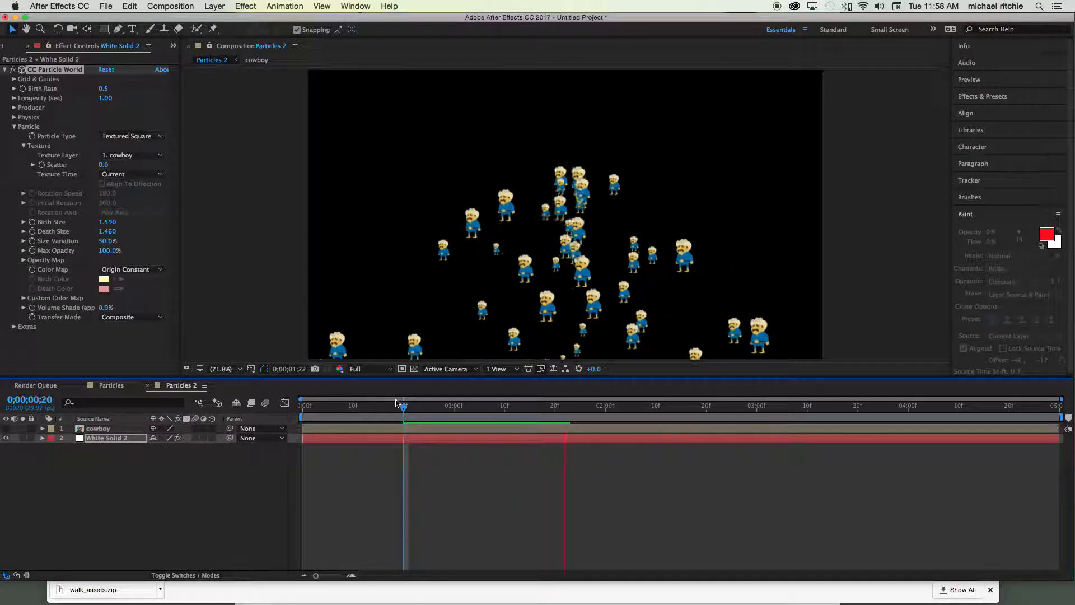
{"action": "key", "text": "space"}
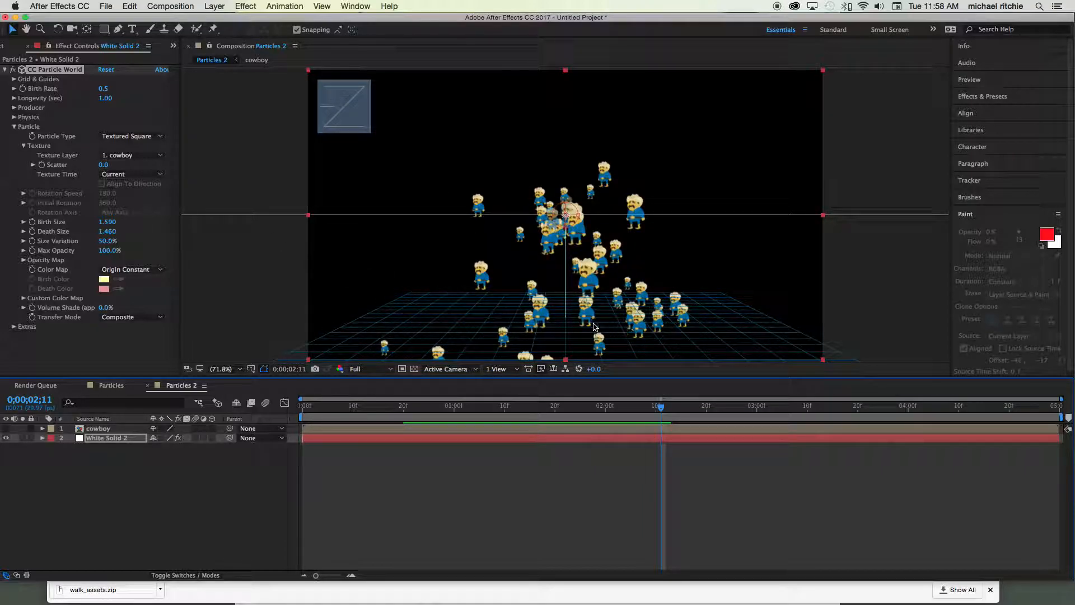
Set the Floor Position to 0.15 in CC Particle World's Physics settings on White Solid 2.
{"action": "left_click", "coordinate": [15, 127]}
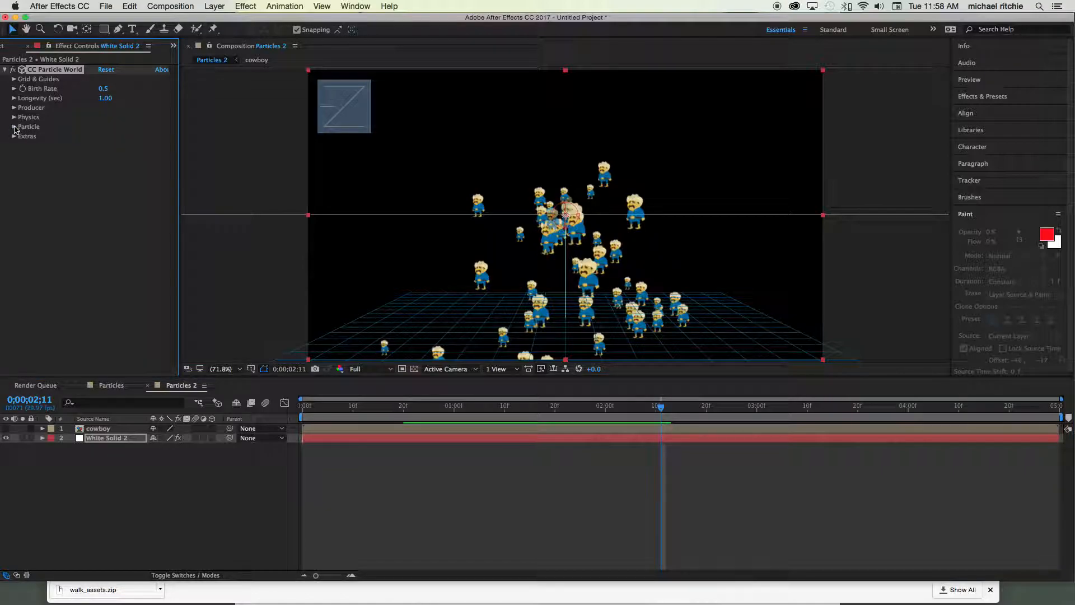
{"action": "left_click", "coordinate": [14, 118]}
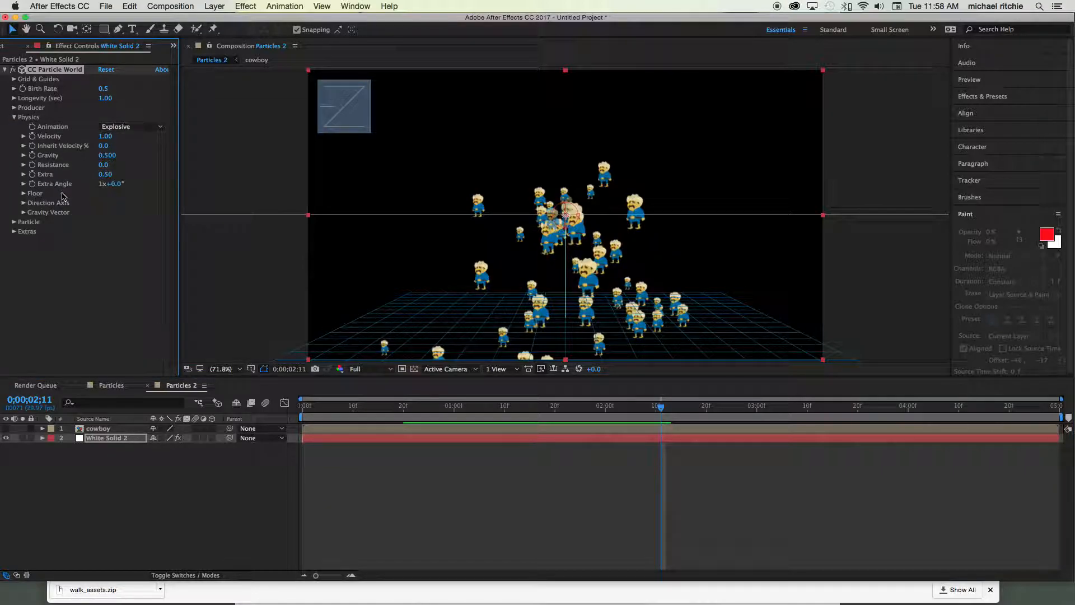
{"action": "left_click", "coordinate": [133, 129]}
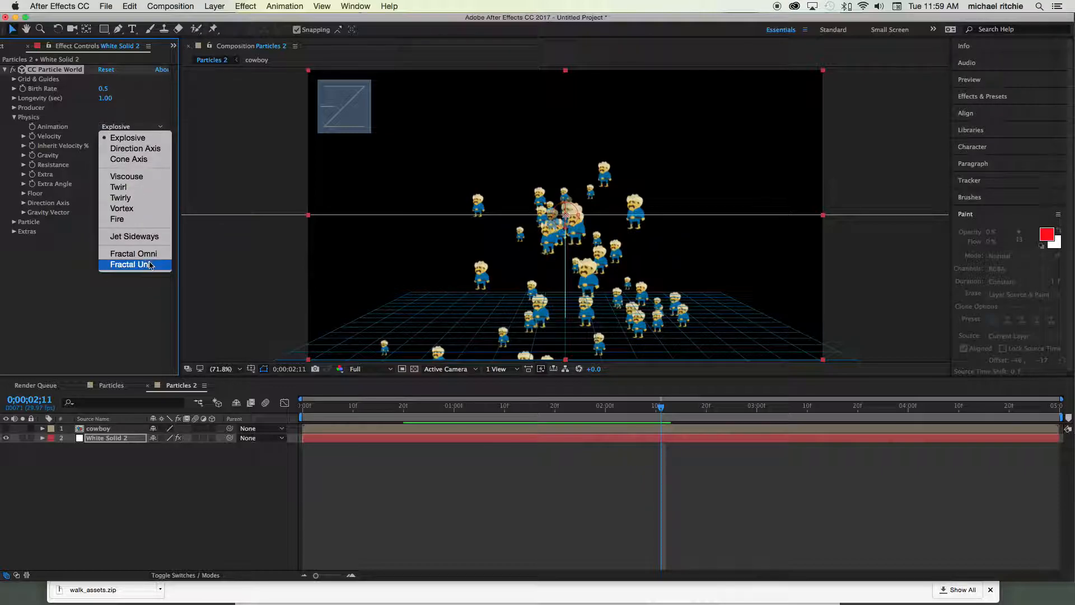
{"action": "left_click", "coordinate": [10, 153]}
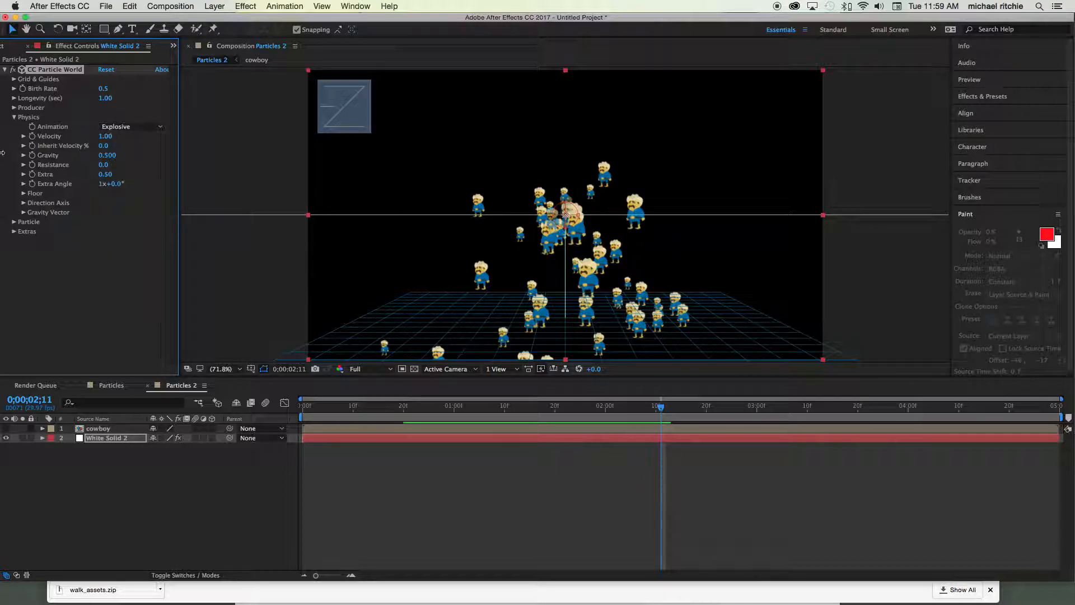
{"action": "left_click", "coordinate": [24, 193]}
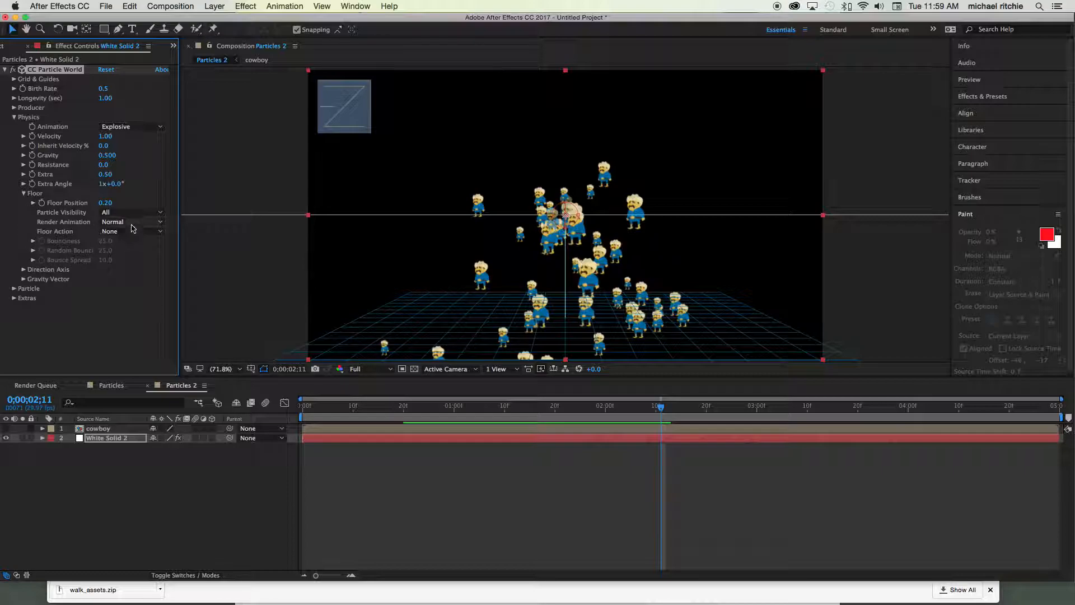
{"action": "left_click_drag", "start_coordinate": [102, 203], "coordinate": [103, 206]}
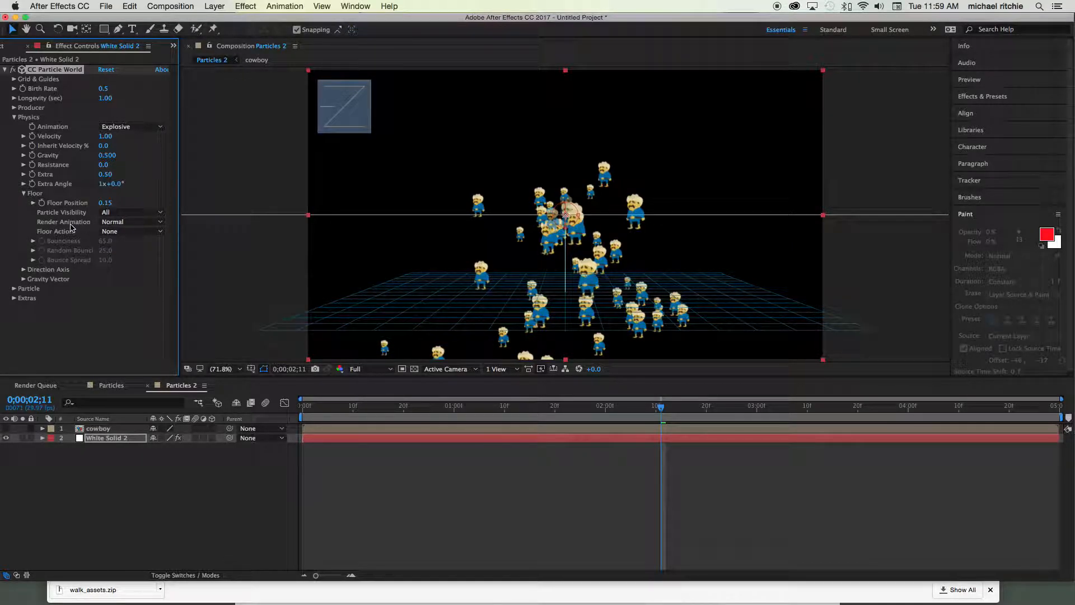
Try the Ice floor action on the cowboy particles and preview the animation from 0;00;02;11.
{"action": "left_click", "coordinate": [123, 232]}
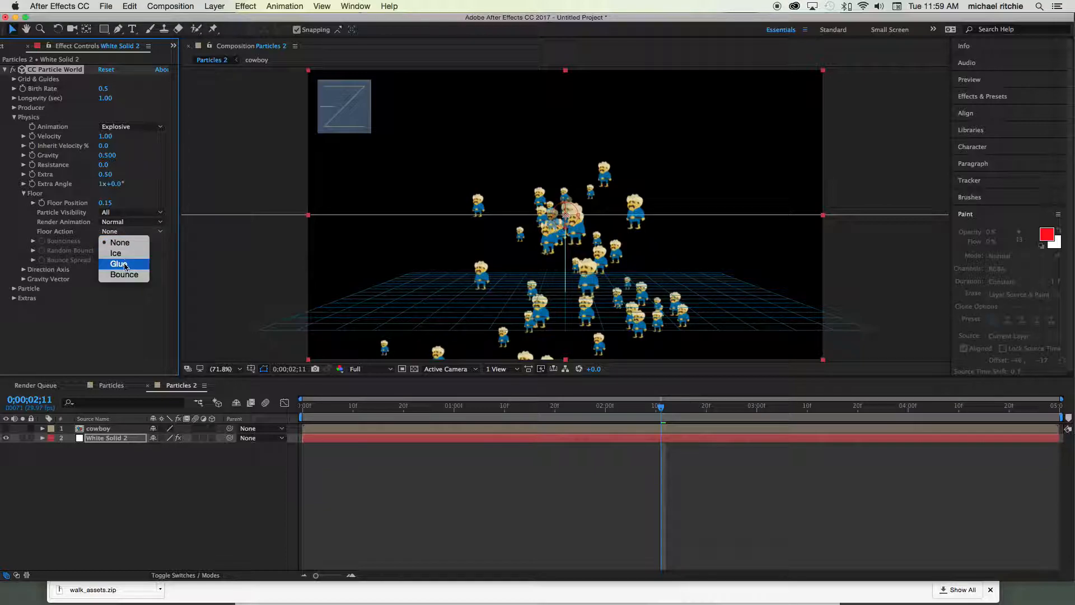
{"action": "left_click", "coordinate": [125, 255]}
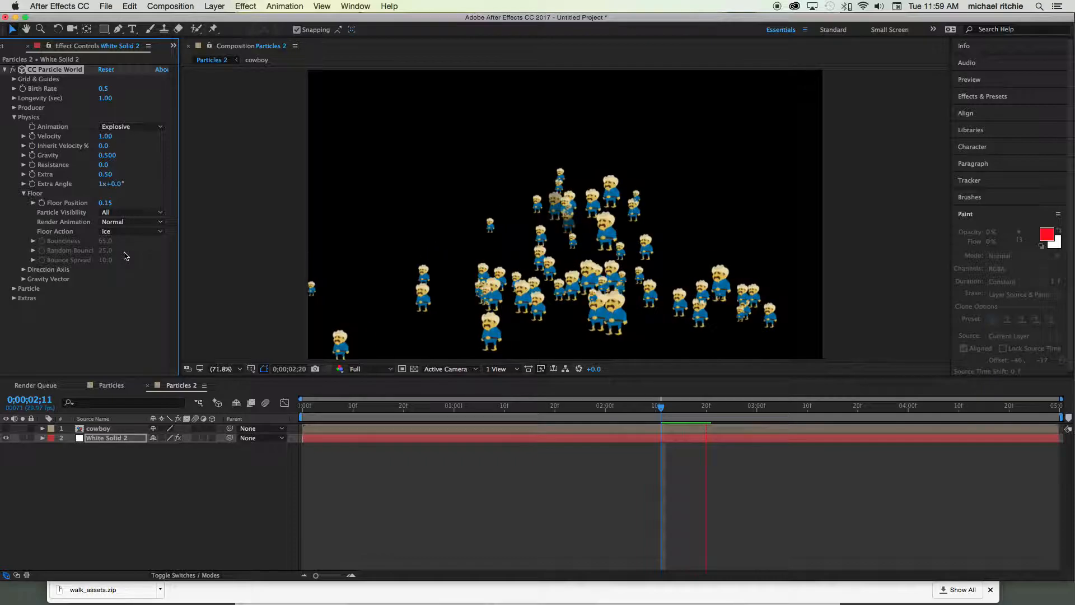
{"action": "key", "text": "space"}
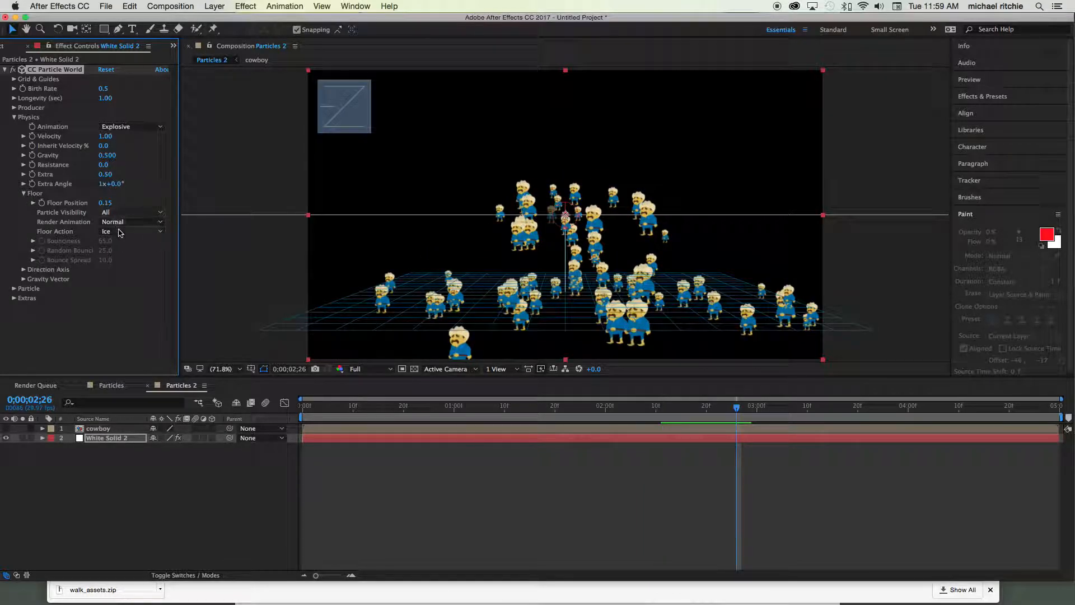
Try the Glue floor action on the cowboy particles and preview the animation from 0;00;02;26.
{"action": "left_click", "coordinate": [124, 231]}
{"action": "left_click", "coordinate": [122, 266]}
{"action": "key", "text": "space"}
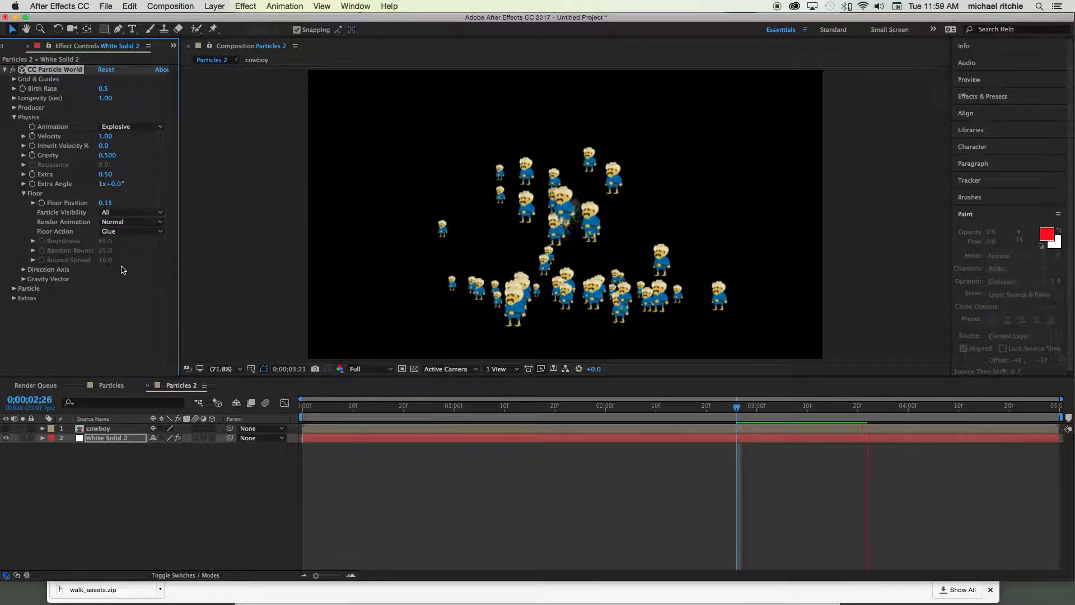
{"action": "key", "text": "space"}
Set the particles' Floor Action to Bounce and preview the cowboys bouncing from 0;00;03;28.
{"action": "left_click", "coordinate": [125, 232]}
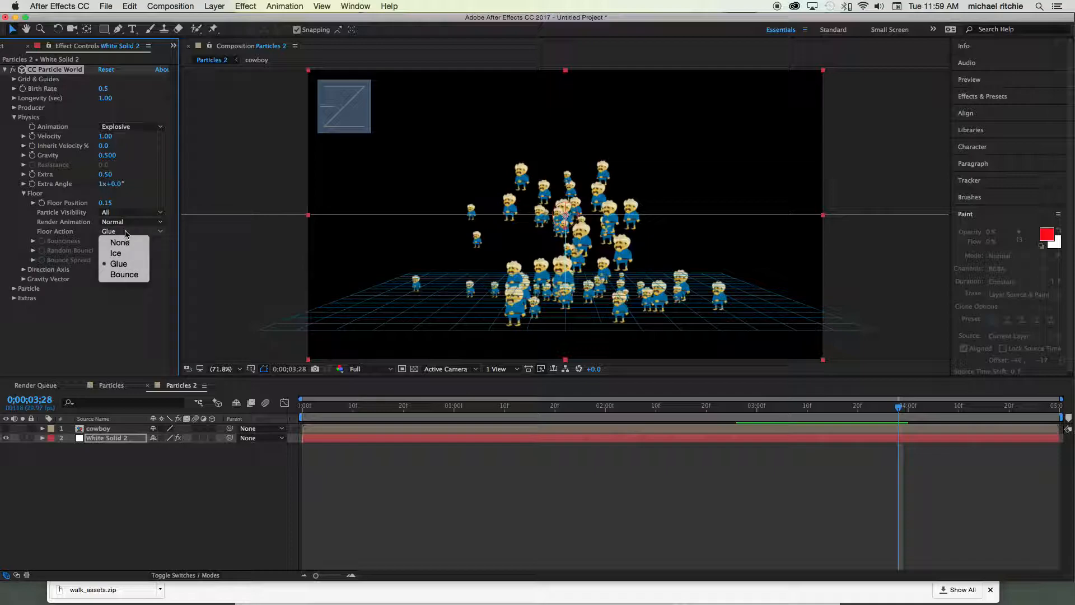
{"action": "left_click", "coordinate": [132, 275]}
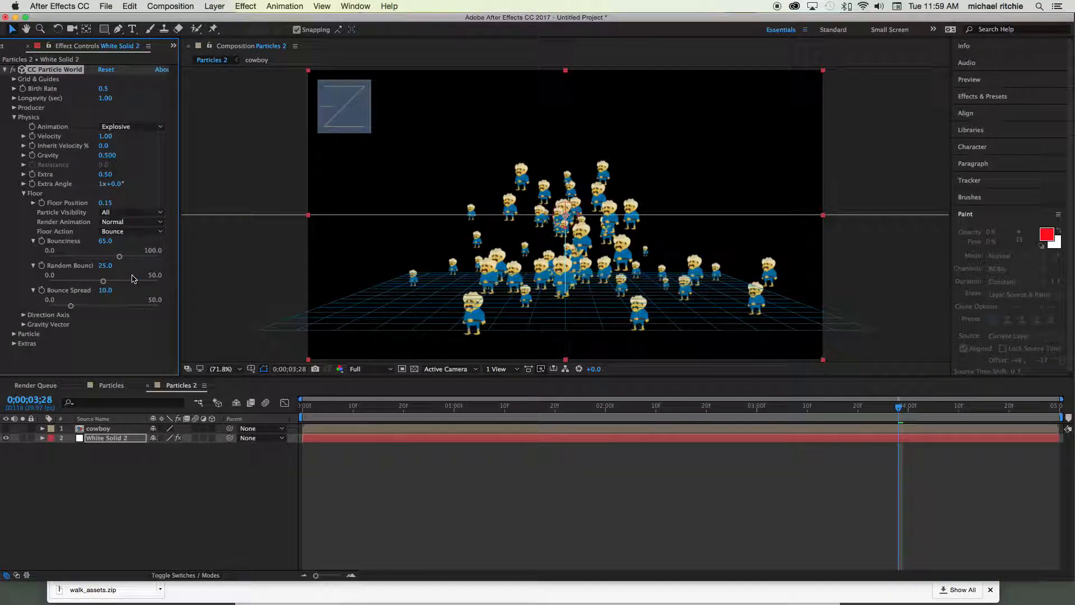
{"action": "key", "text": "space"}
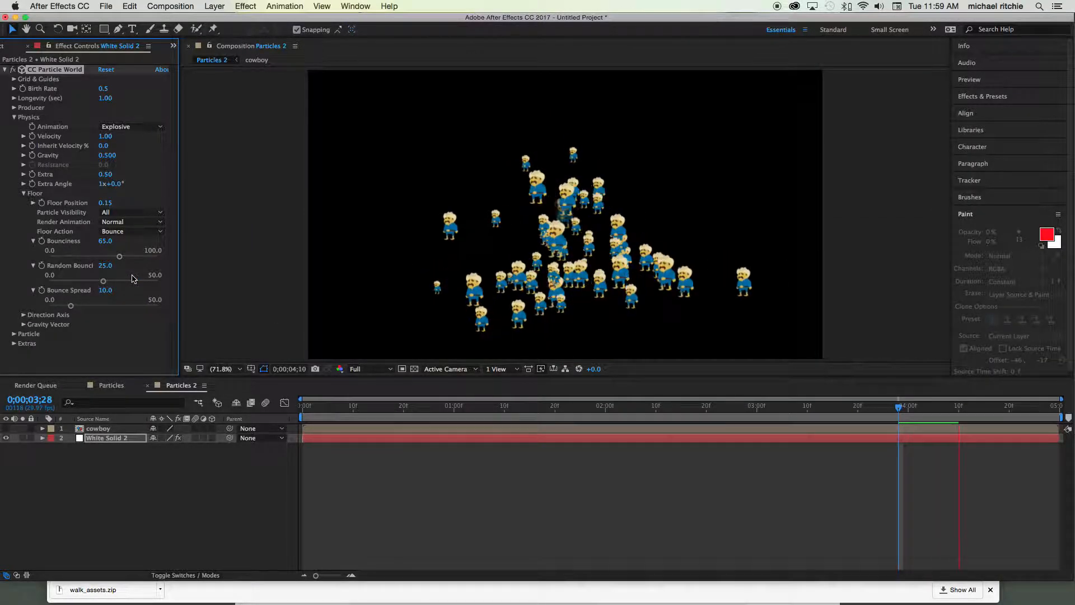
{"action": "key", "text": "space"}
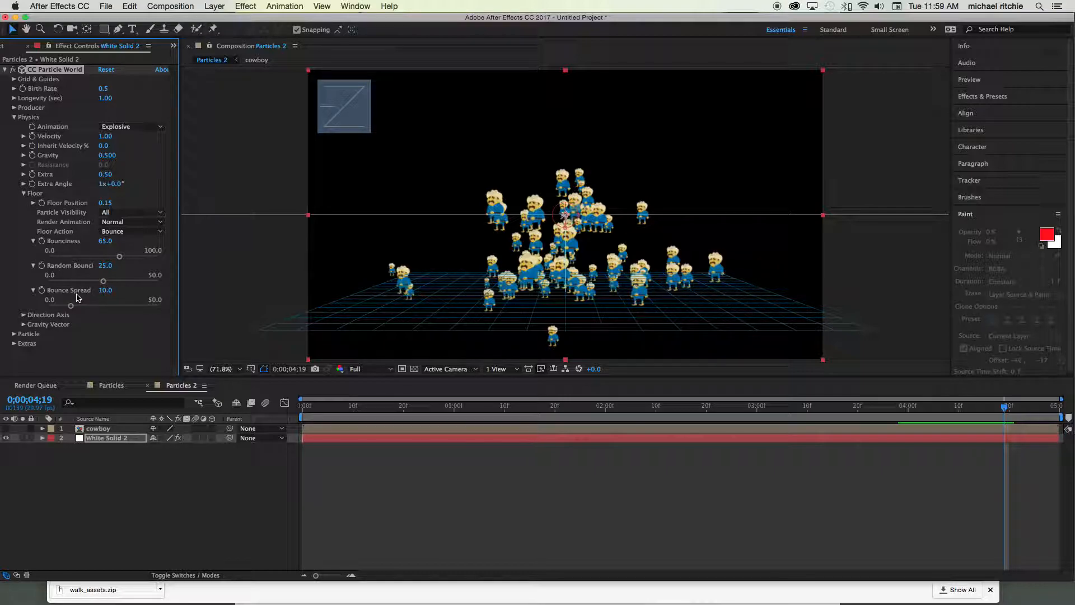
{"action": "left_click", "coordinate": [14, 118]}
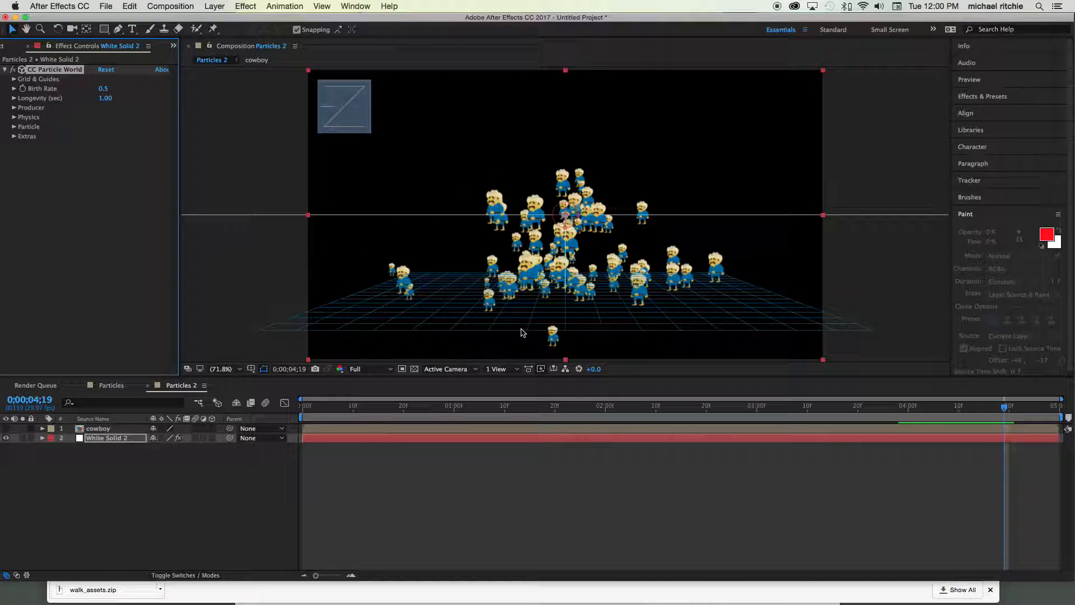
Add a one-node camera named Camera 1 with a 75 mm focal length above the cowboy layer.
{"action": "left_click_drag", "start_coordinate": [338, 404], "coordinate": [475, 414]}
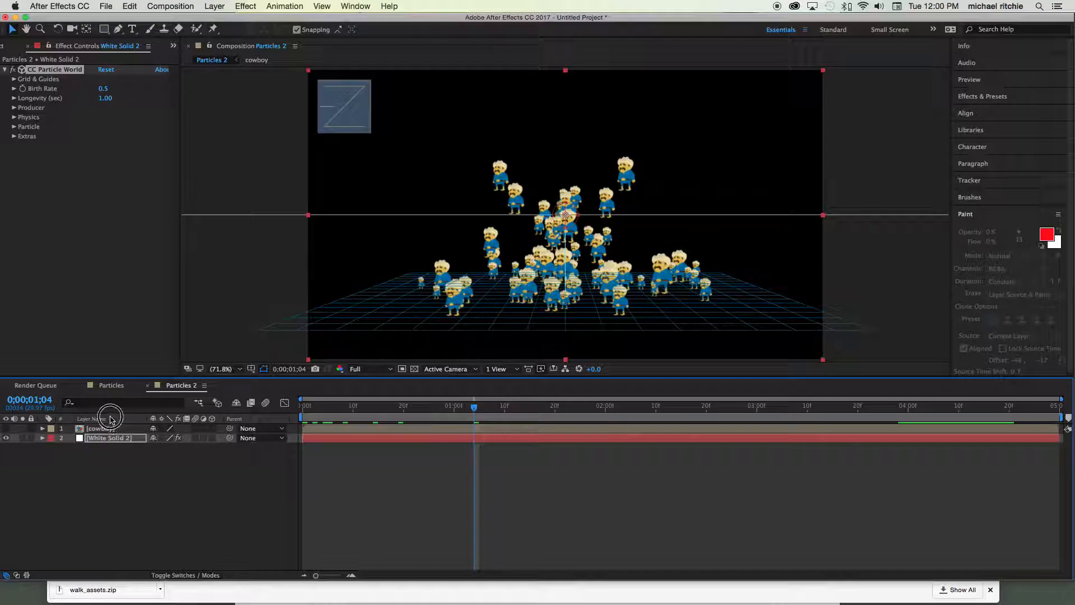
{"action": "left_click", "coordinate": [104, 428]}
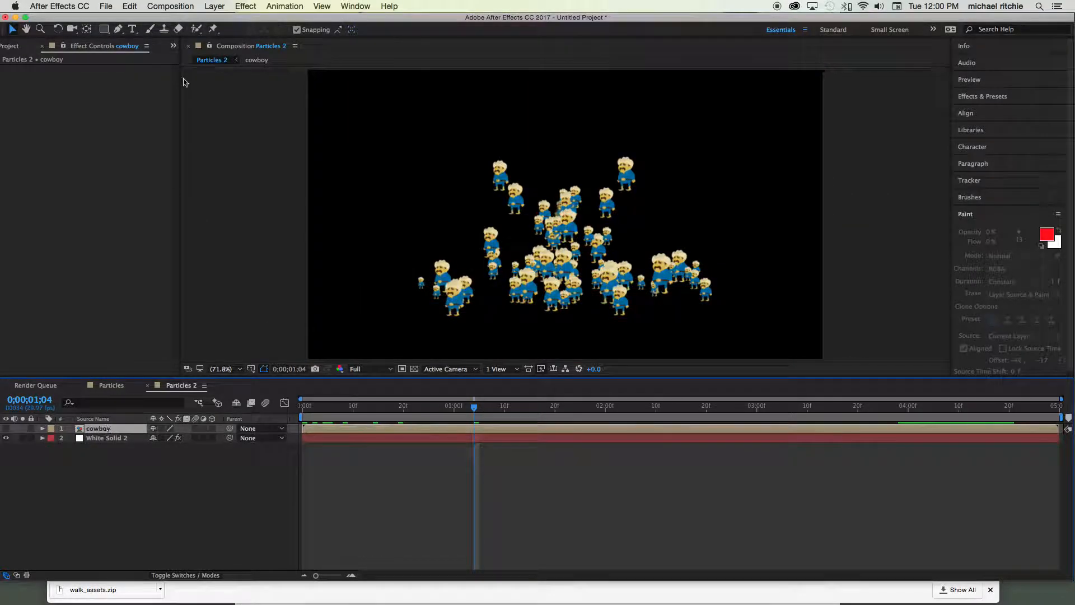
{"action": "left_click", "coordinate": [214, 6]}
{"action": "mouse_move", "coordinate": [225, 20]}
{"action": "left_click", "coordinate": [381, 55]}
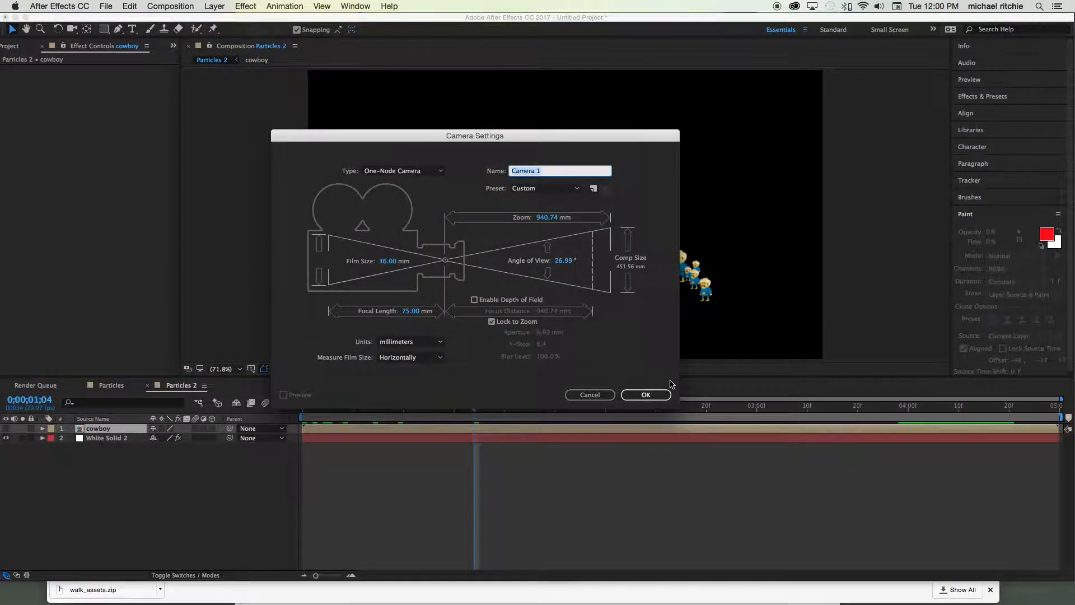
{"action": "left_click", "coordinate": [646, 395]}
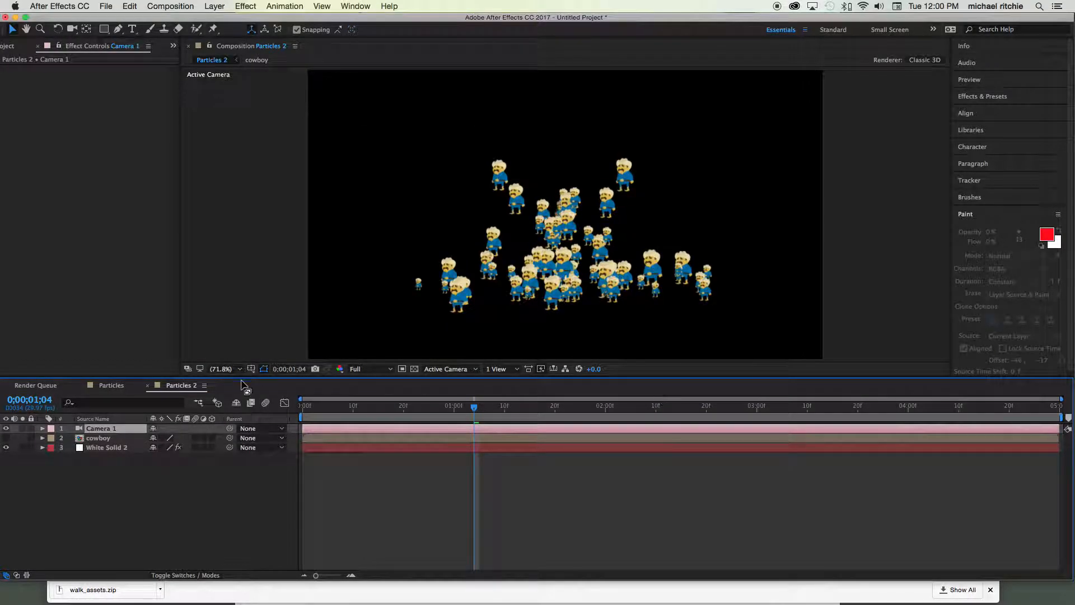
Keyframe Camera 1's Position at 0;00;01;00 and 0;00;04;00, with the X value at 1263.0 on the second keyframe.
{"action": "left_click_drag", "start_coordinate": [474, 407], "coordinate": [276, 399]}
{"action": "left_click", "coordinate": [123, 430]}
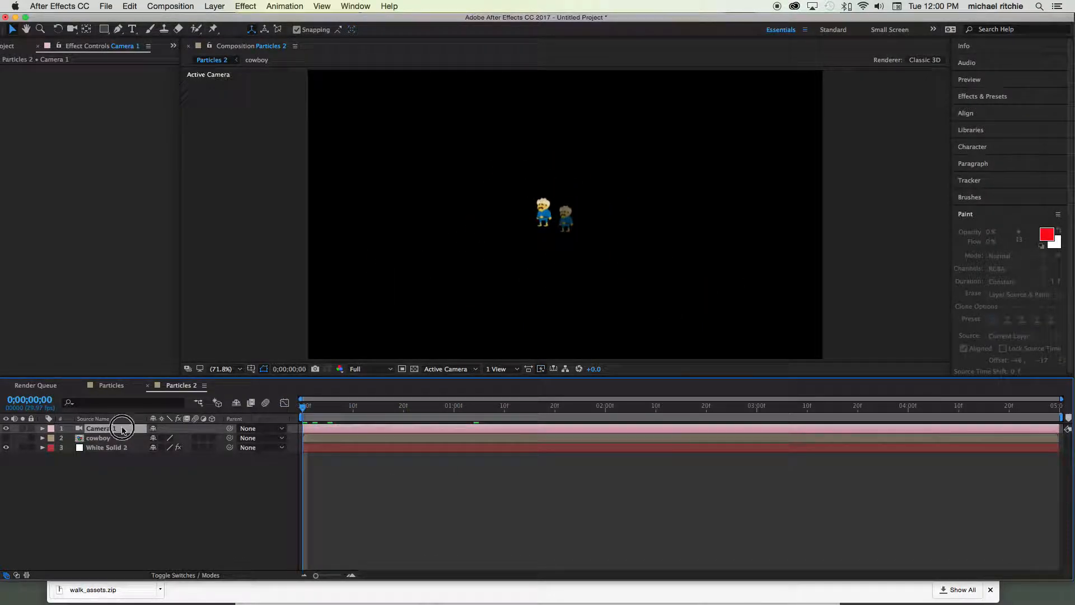
{"action": "key", "text": "p"}
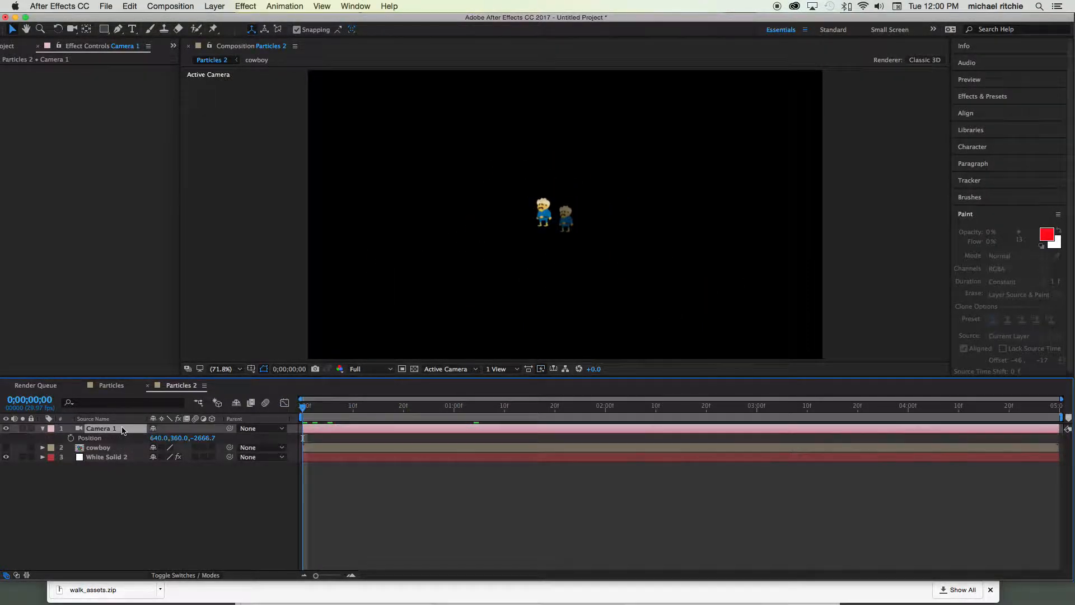
{"action": "left_click", "coordinate": [455, 409]}
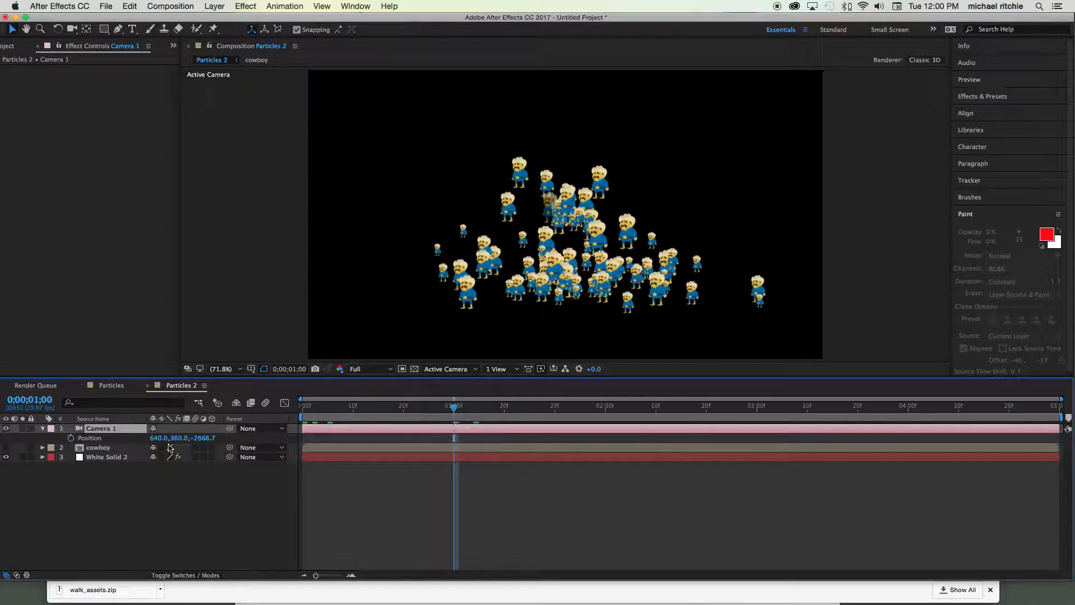
{"action": "left_click", "coordinate": [71, 438]}
{"action": "left_click_drag", "start_coordinate": [457, 410], "coordinate": [911, 413]}
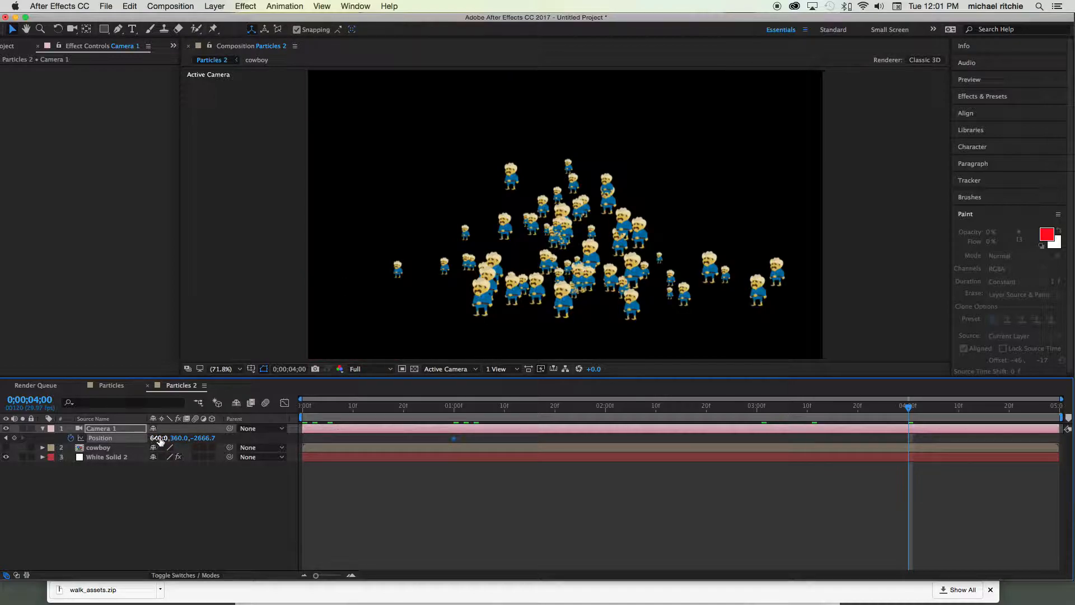
{"action": "left_click_drag", "start_coordinate": [160, 441], "coordinate": [499, 409]}
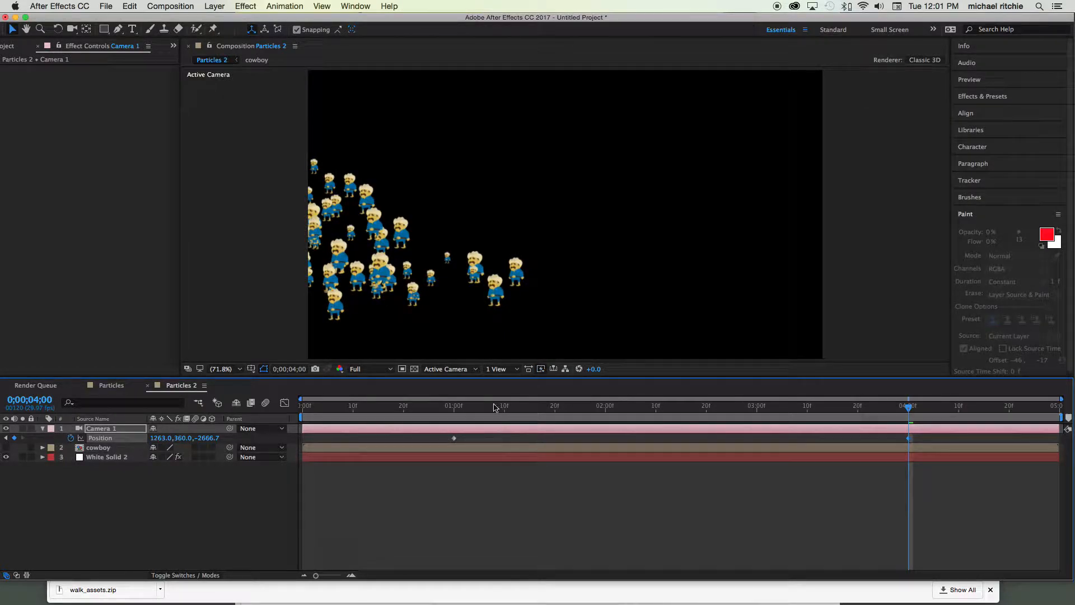
Set Camera 1's Position X to 216.0 on the 0;00;01;00 keyframe and preview the sideways camera move.
{"action": "left_click", "coordinate": [459, 407]}
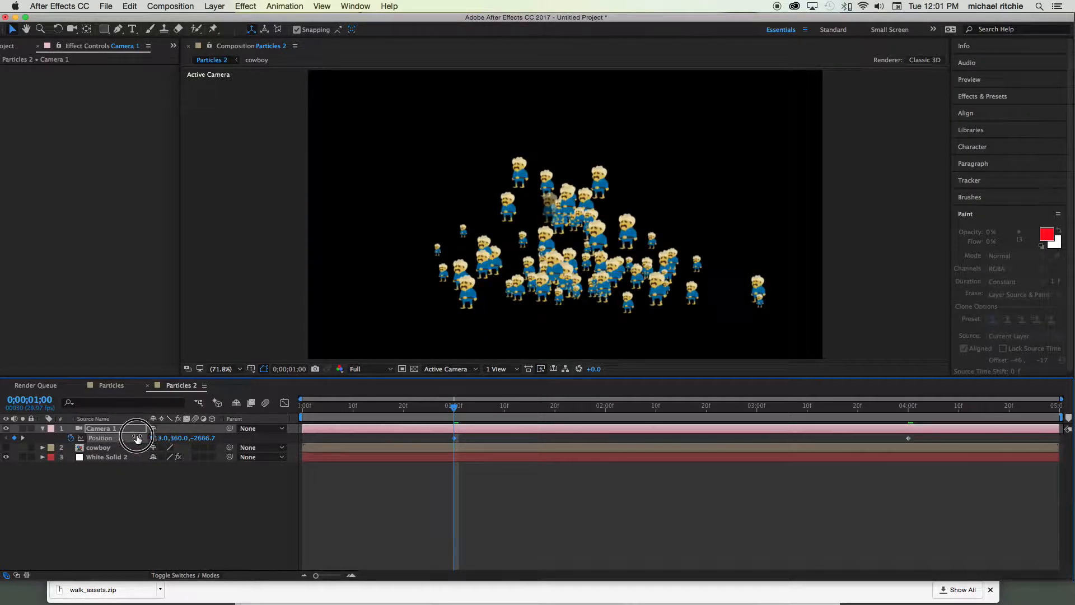
{"action": "left_click", "coordinate": [98, 436]}
{"action": "left_click_drag", "start_coordinate": [98, 436], "coordinate": [4, 437]}
{"action": "left_click_drag", "start_coordinate": [162, 438], "coordinate": [78, 436]}
{"action": "key", "text": "space"}
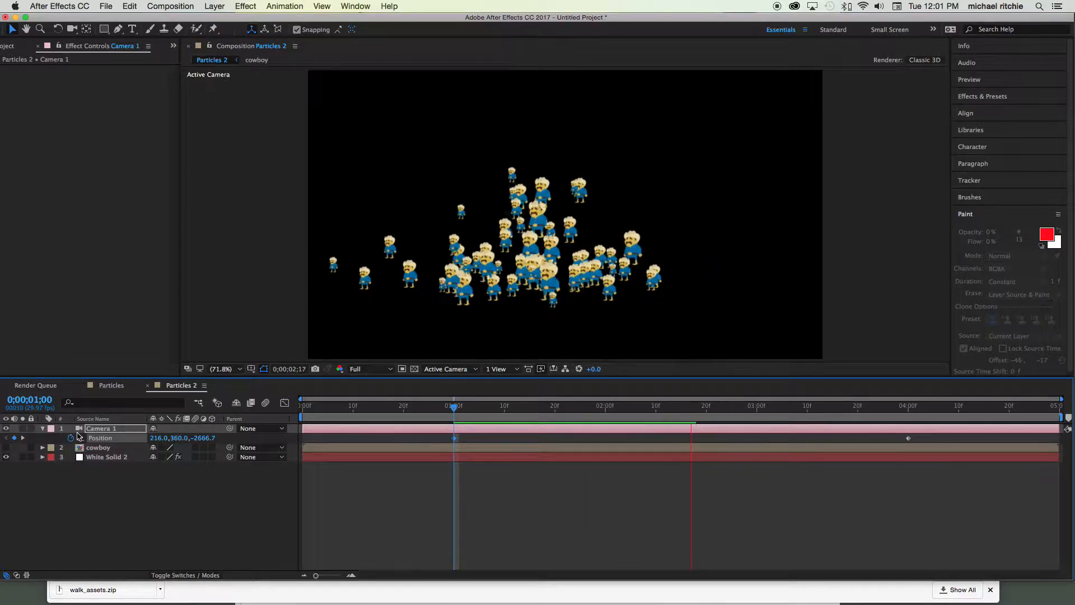
{"action": "key", "text": "space"}
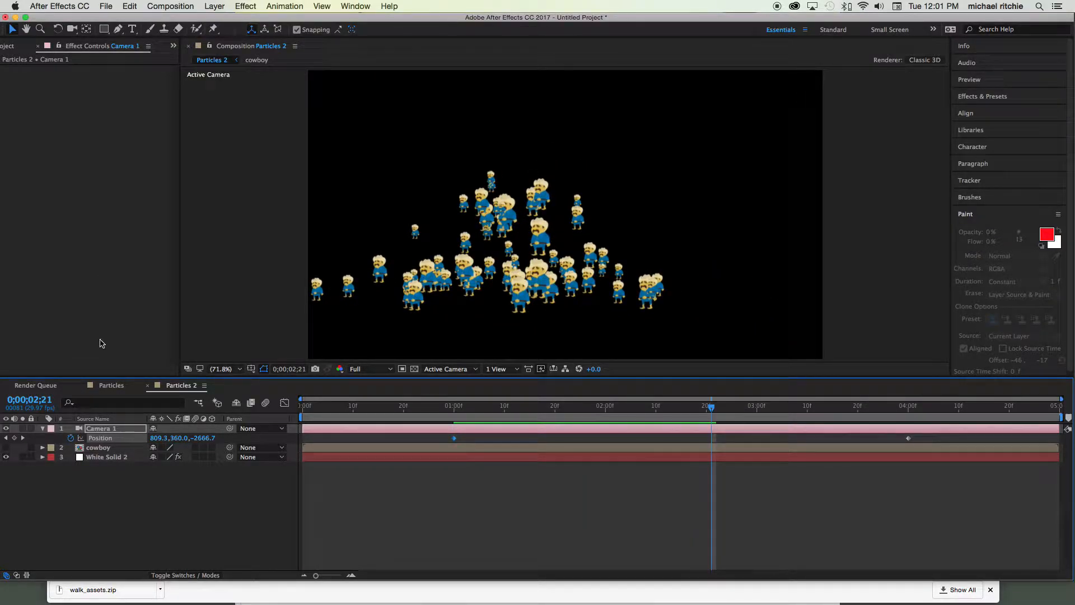
Select the CC Particle World effect on White Solid 2 to show its floor grid through the camera.
{"action": "left_click", "coordinate": [100, 448]}
{"action": "left_click", "coordinate": [108, 457]}
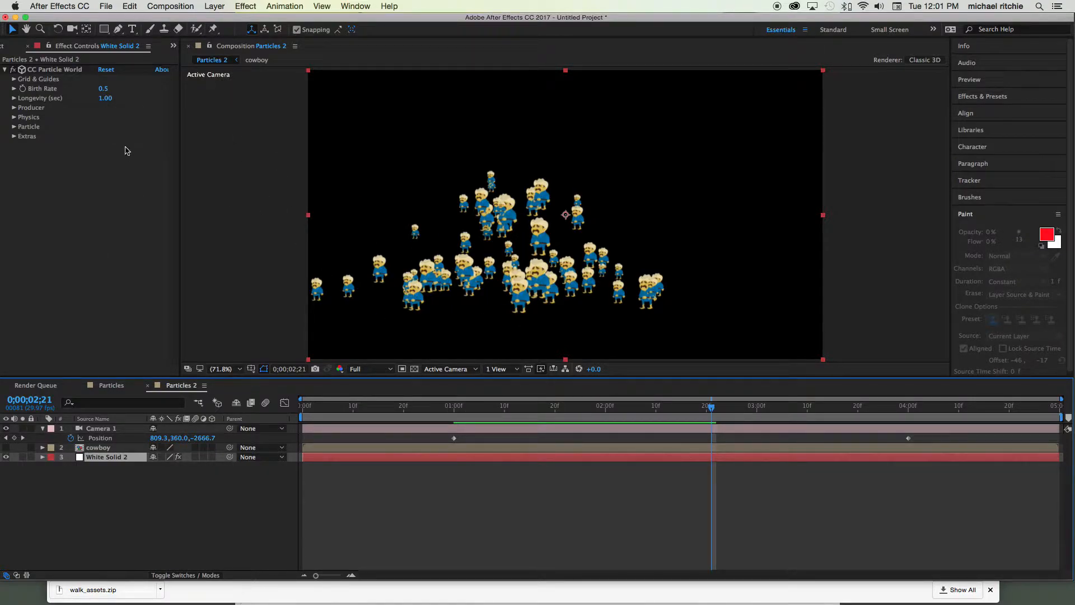
{"action": "left_click", "coordinate": [61, 74]}
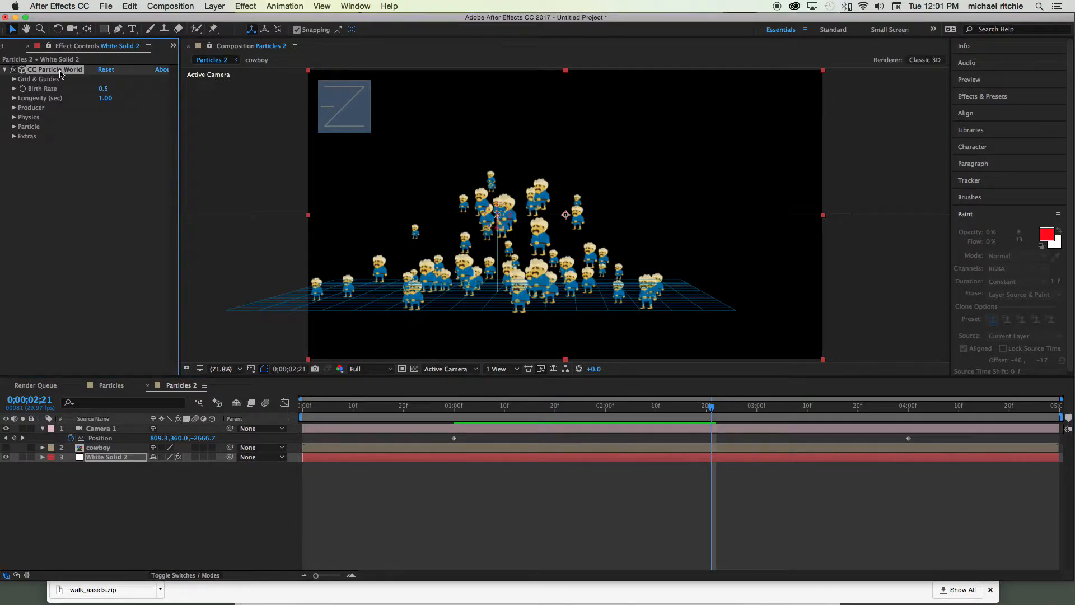